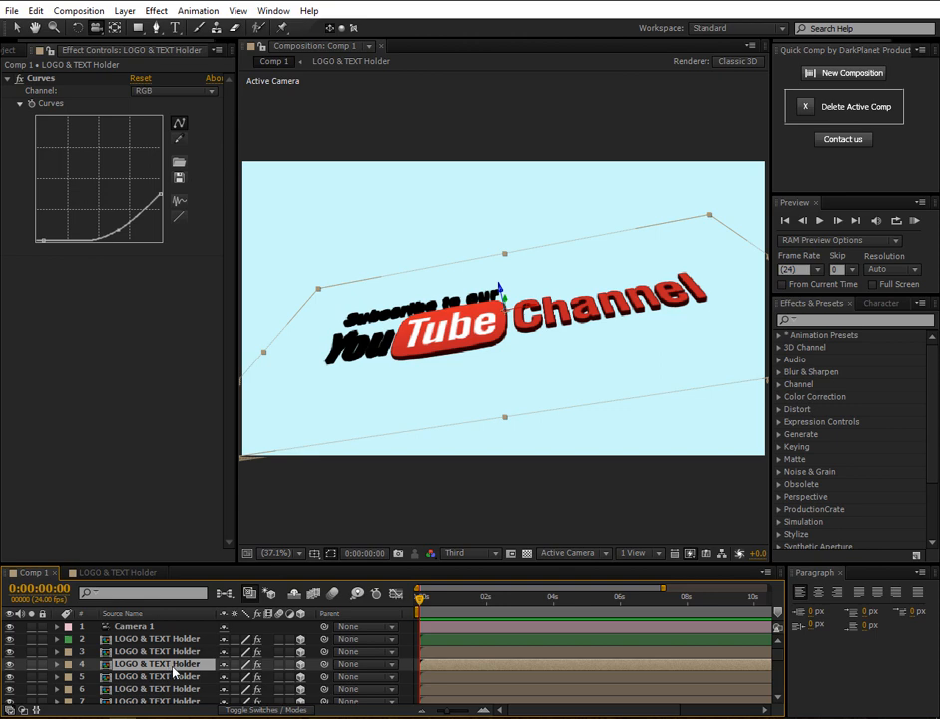
Duplicate the selected LOGO & TEXT Holder layer to deepen the 3D stack, then orbit the camera toward a frontal view
key("ctrl+d")
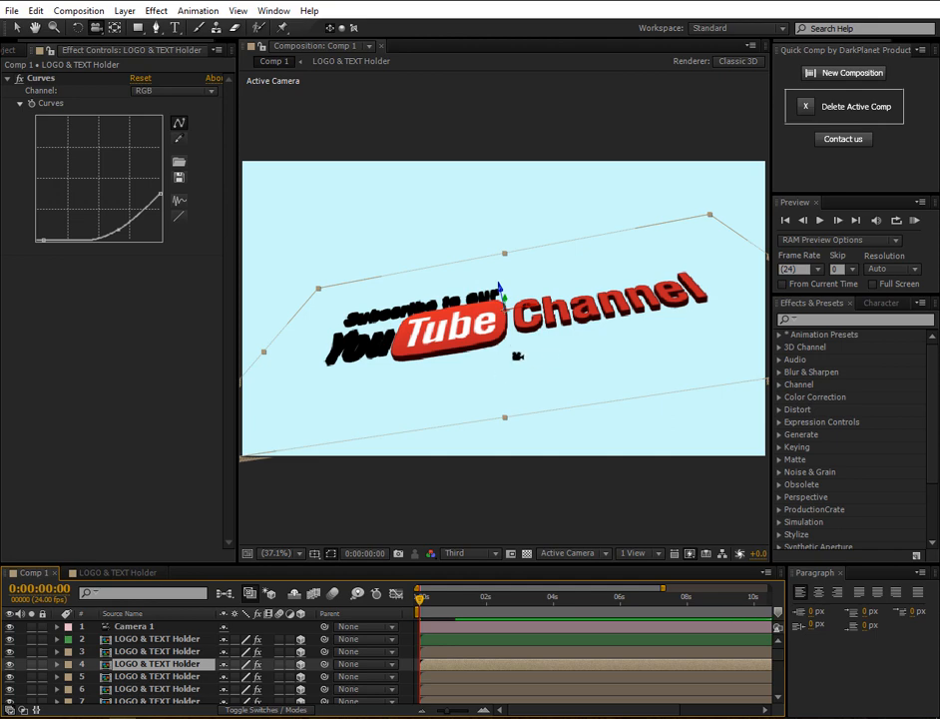
scroll(178, 664, "down", 6)
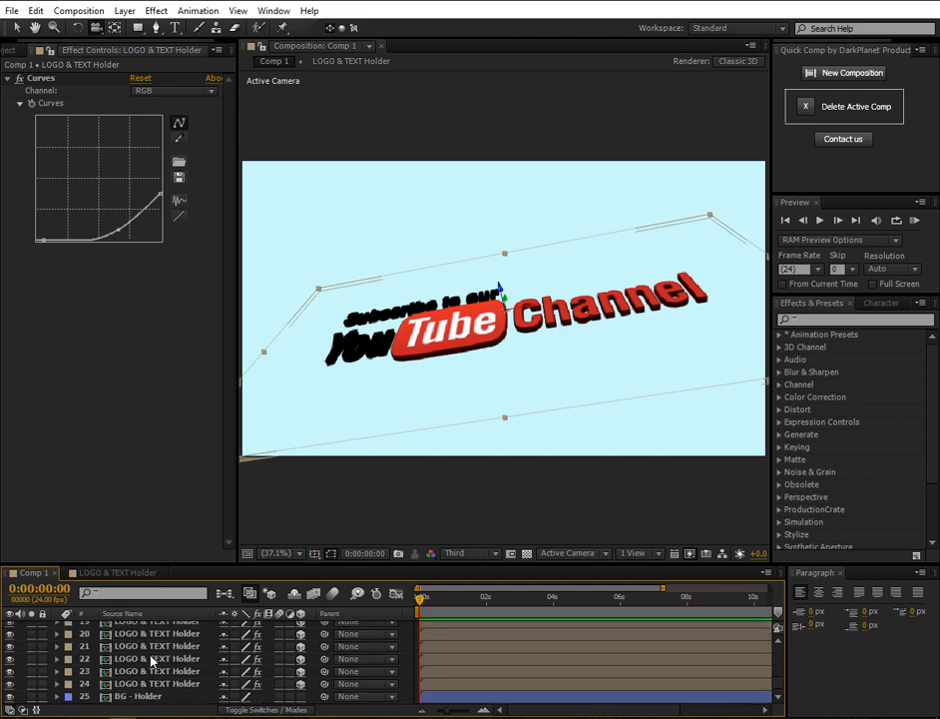
scroll(178, 663, "up", 6)
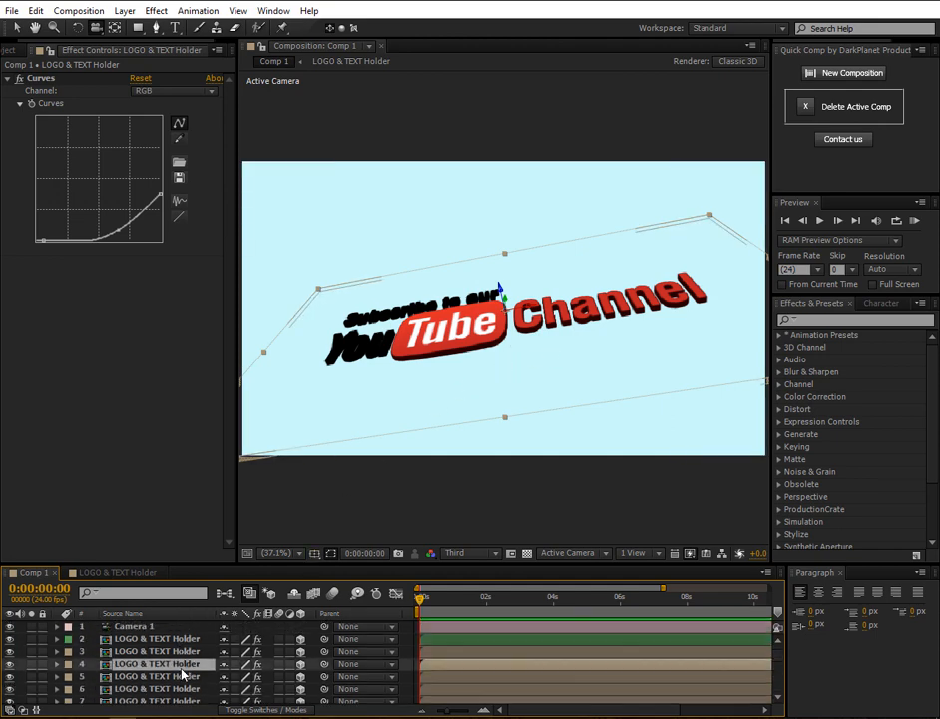
left_click_drag(423, 364, 445, 355)
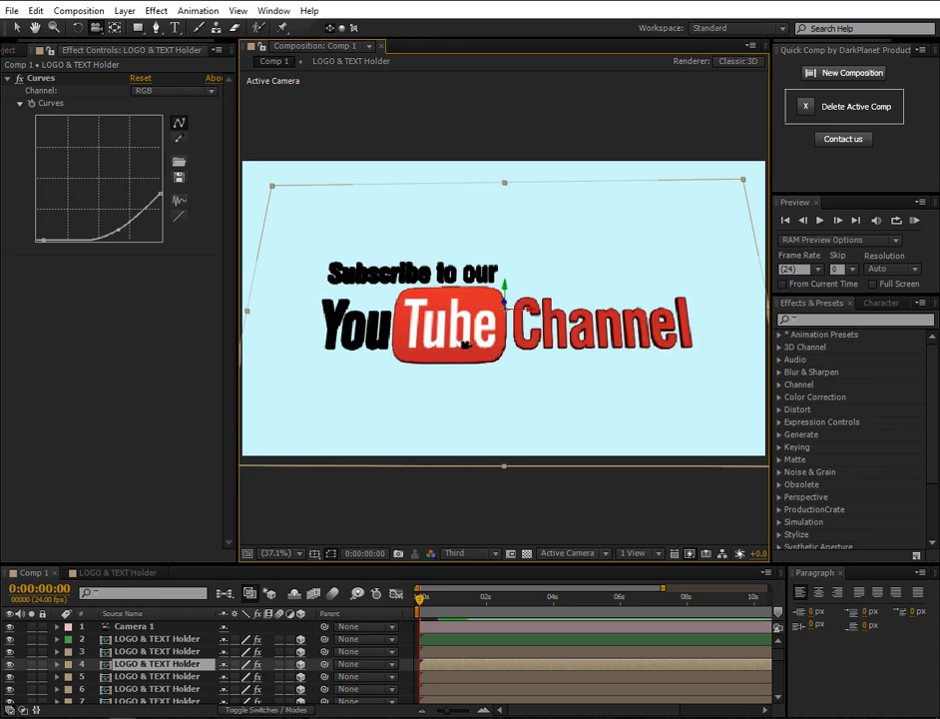
Reset the transform of Camera 1 to return it to its default front view
left_click(145, 628)
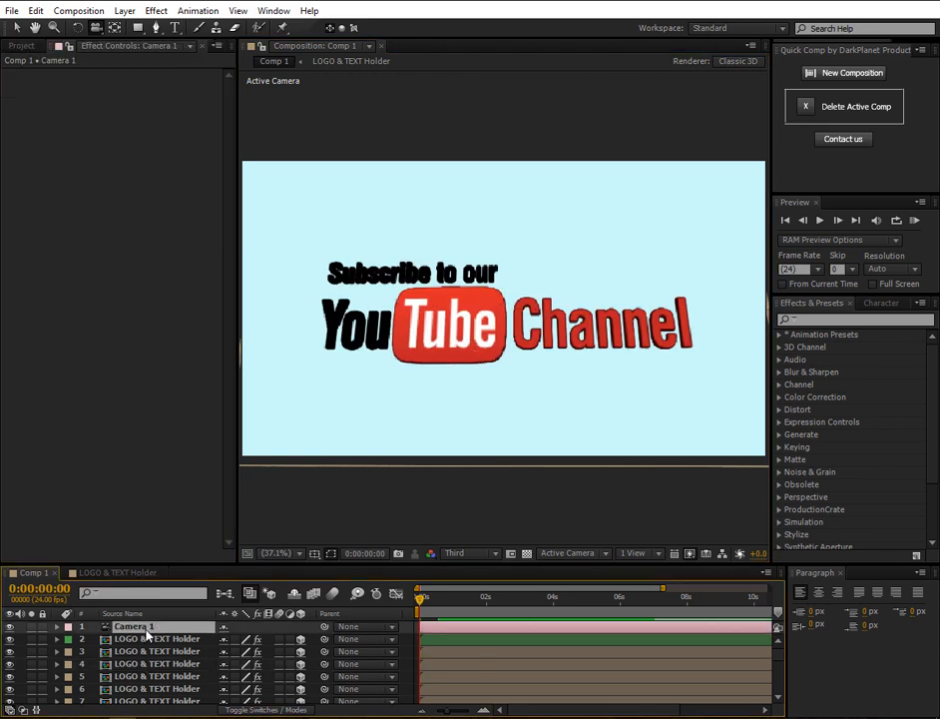
left_click(56, 625)
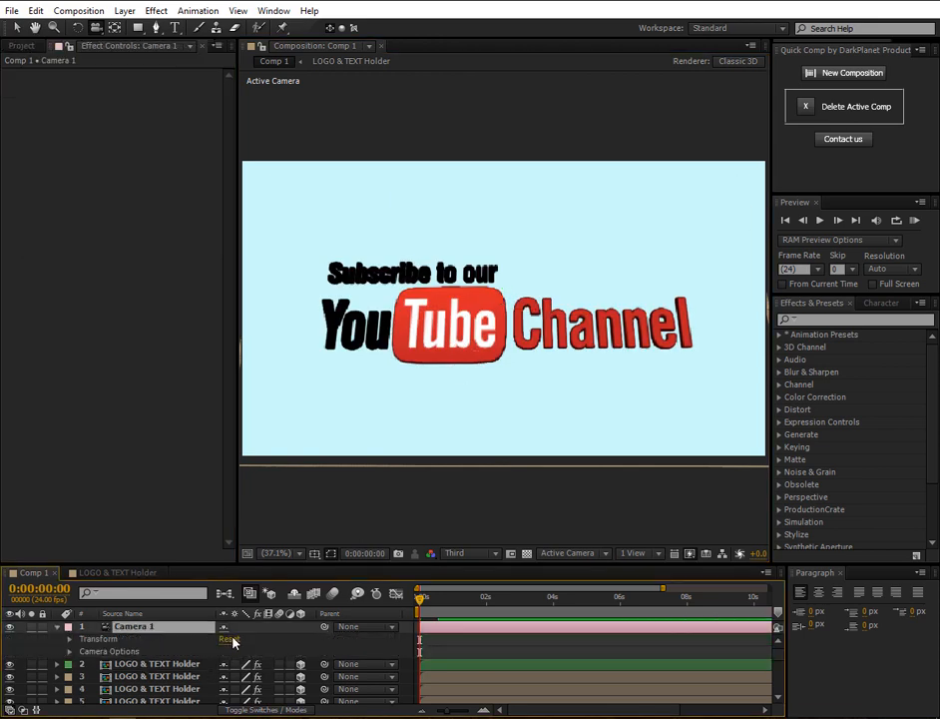
left_click(230, 639)
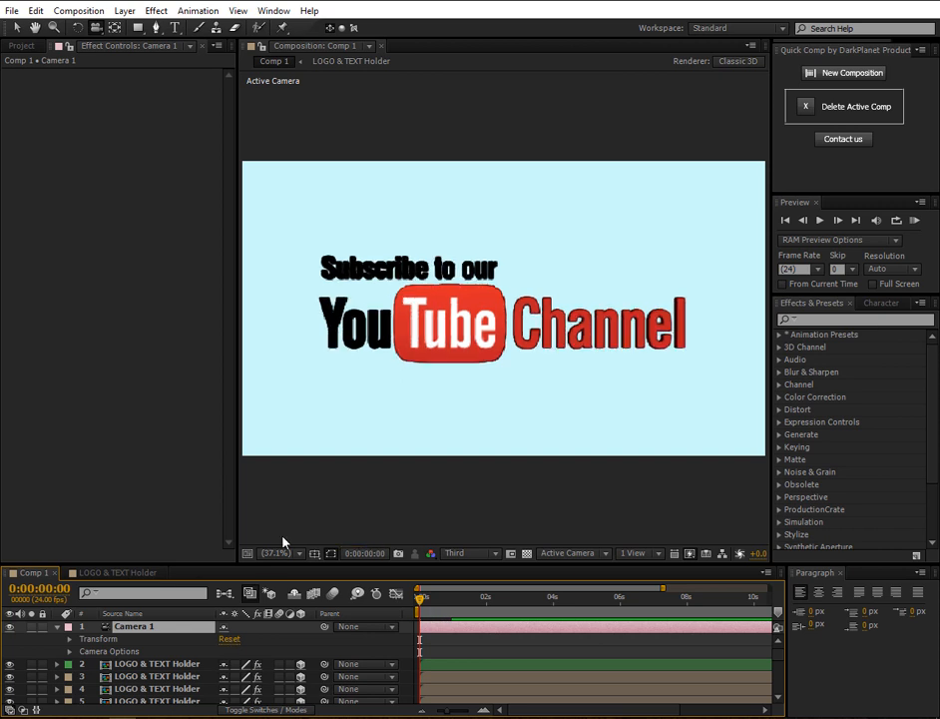
left_click(57, 627)
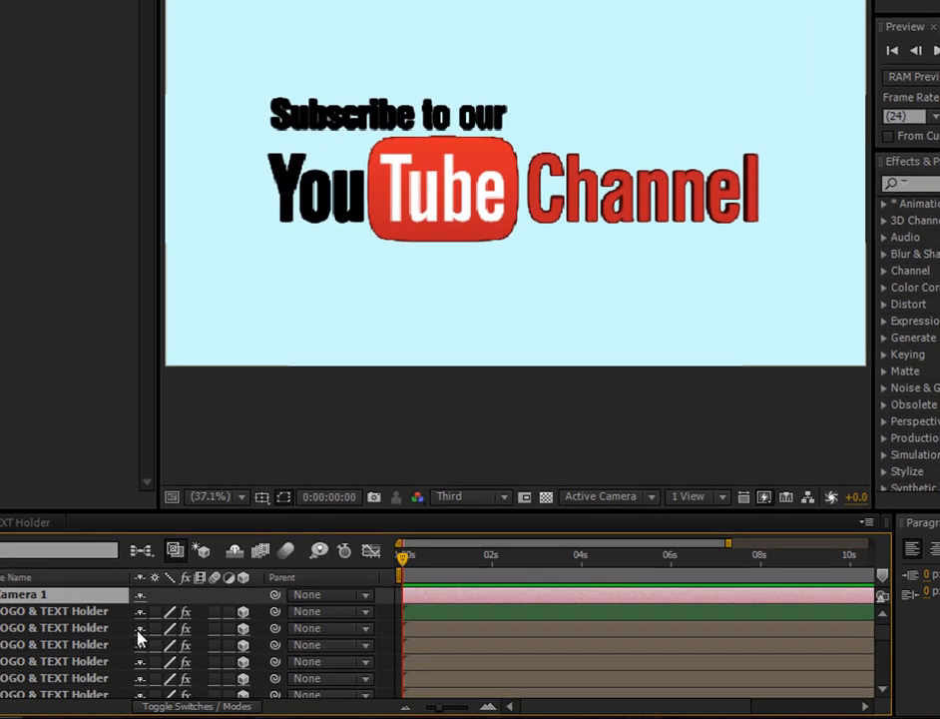
Mark the LOGO & TEXT Holder copies below the green one as shy and hide all shy layers in the timeline
scroll(141, 694, "down", 1)
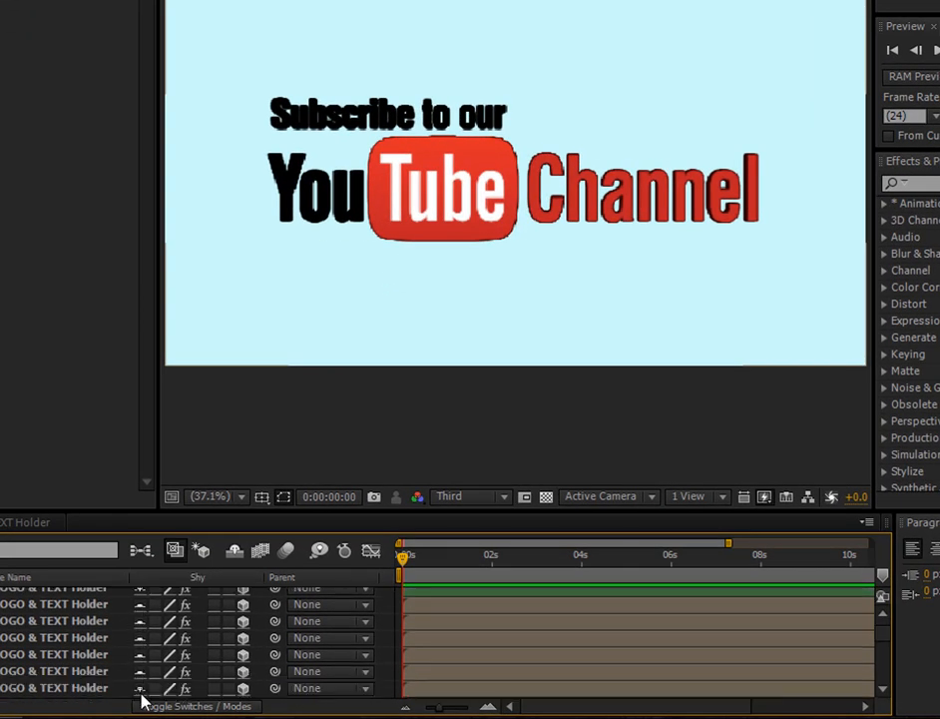
scroll(142, 703, "down", 1)
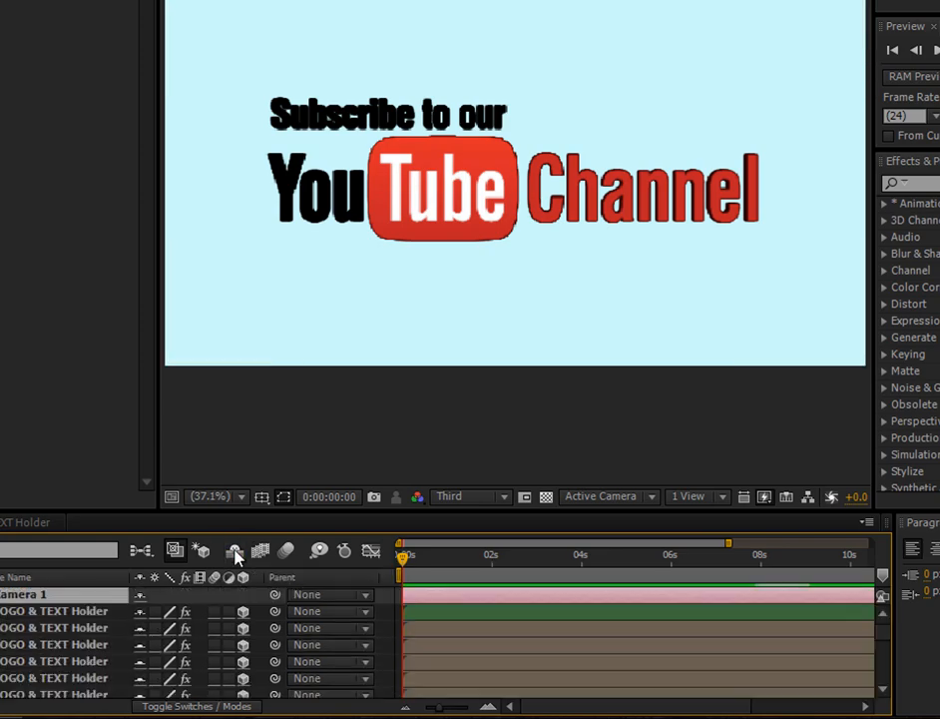
left_click(234, 553)
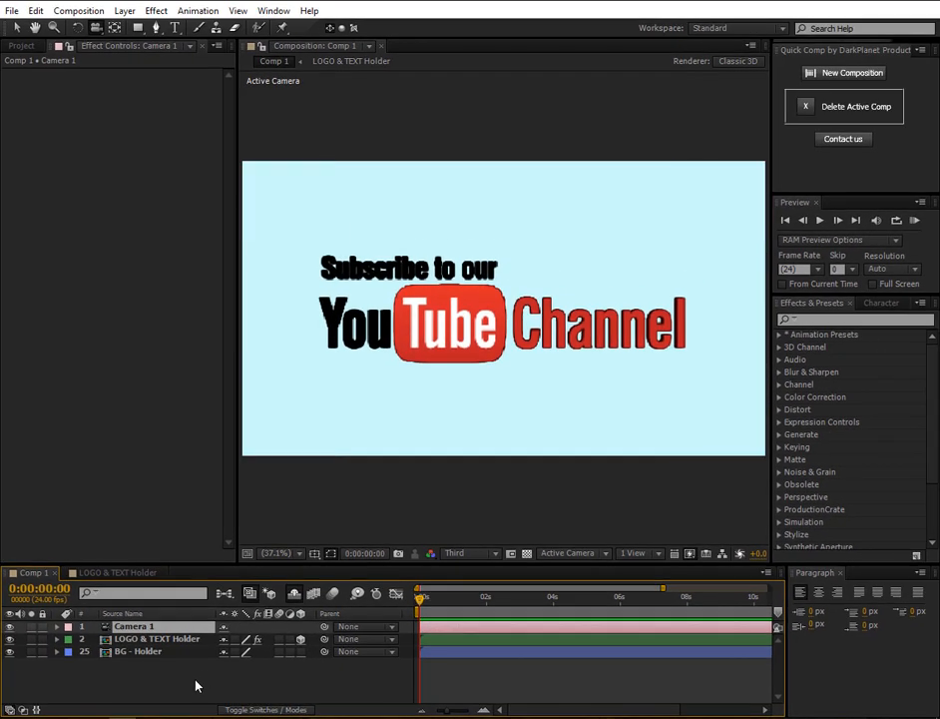
left_click(175, 672)
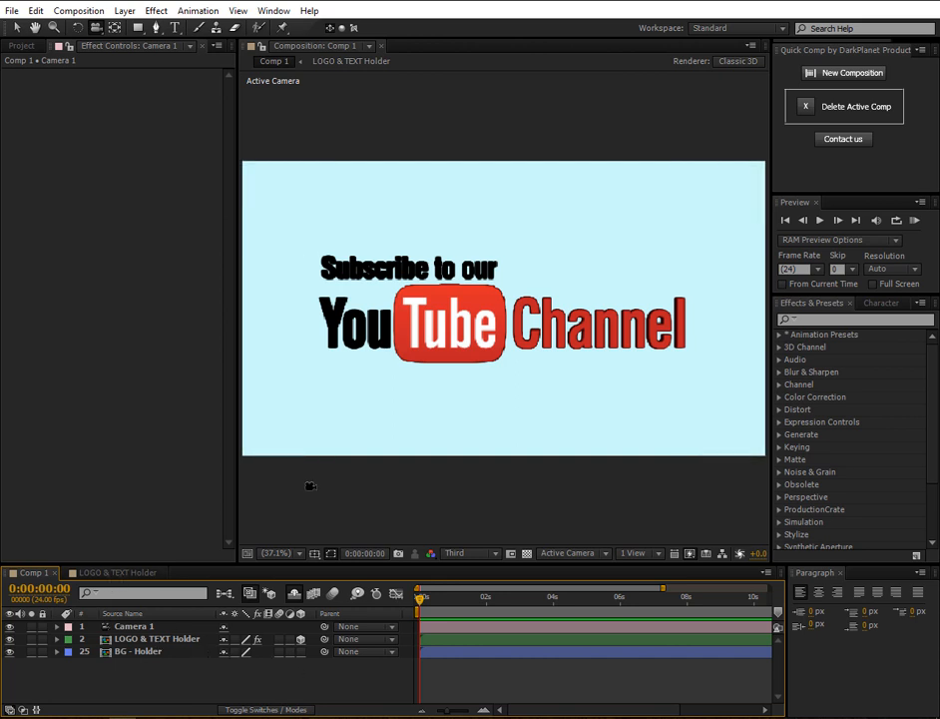
Orbit the camera to an angled view, then in the LOGO & TEXT Holder comp show Subscribe-PNG-9.png and hide subscribe.png
left_click_drag(430, 350, 394, 345)
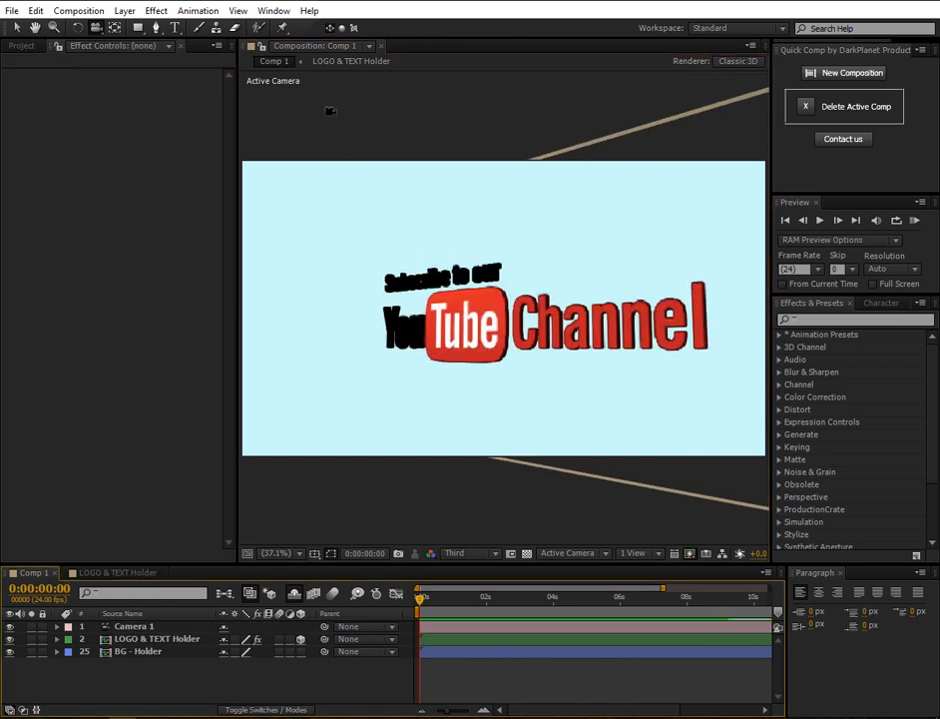
left_click(344, 62)
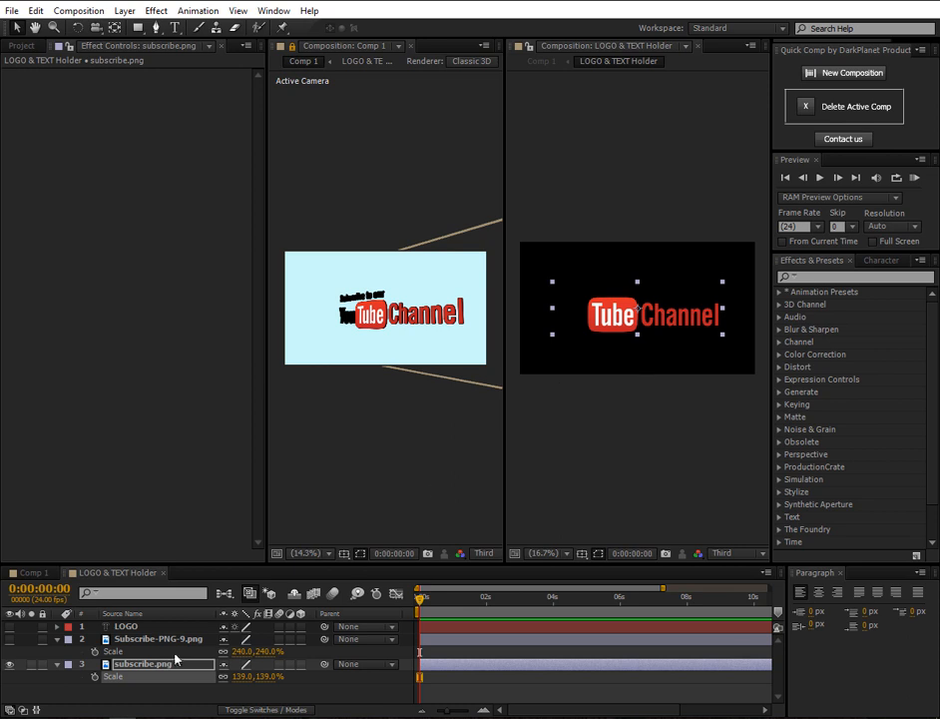
left_click(9, 639)
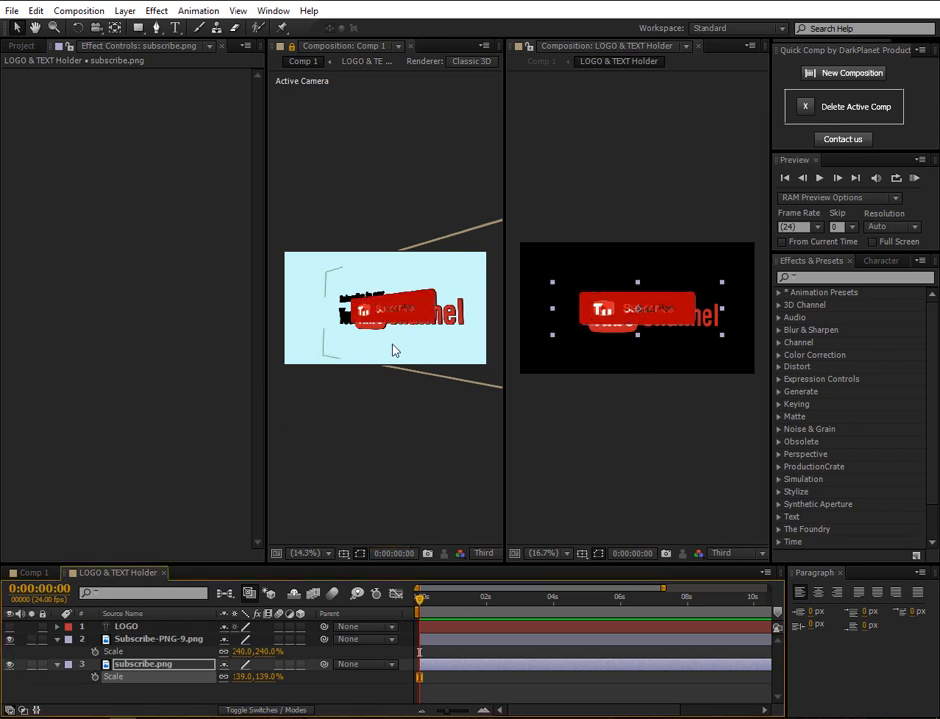
left_click(9, 663)
Examine the extruded Subscribe button in Comp 1 up close and from another camera angle
scroll(399, 311, "up", 2)
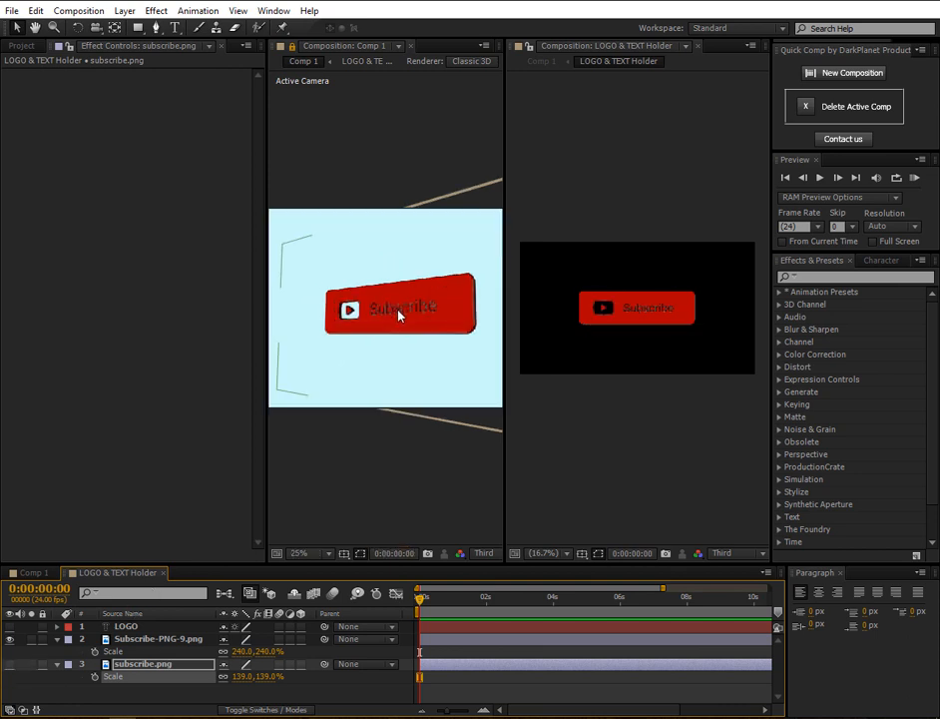
scroll(399, 312, "up", 2)
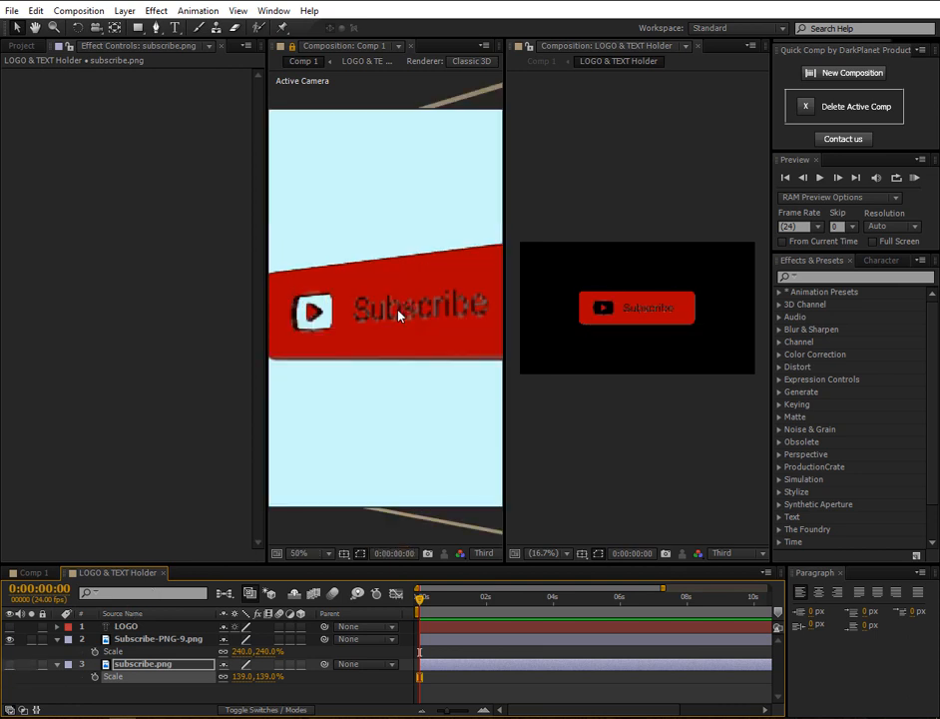
scroll(398, 317, "down", 2)
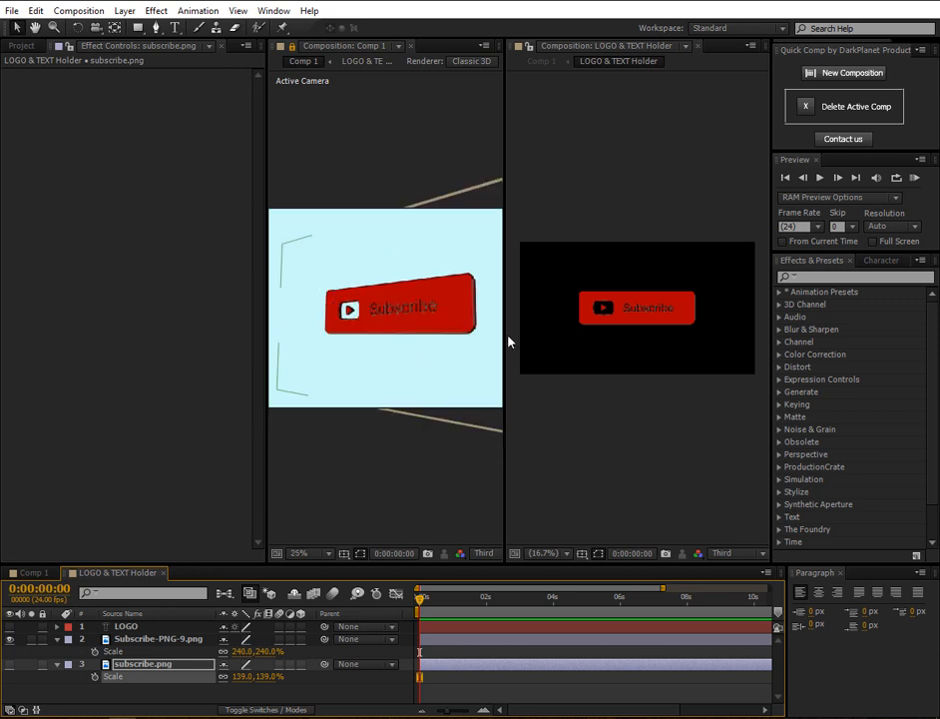
scroll(441, 320, "up", 2)
scroll(441, 320, "down", 2)
left_click(96, 27)
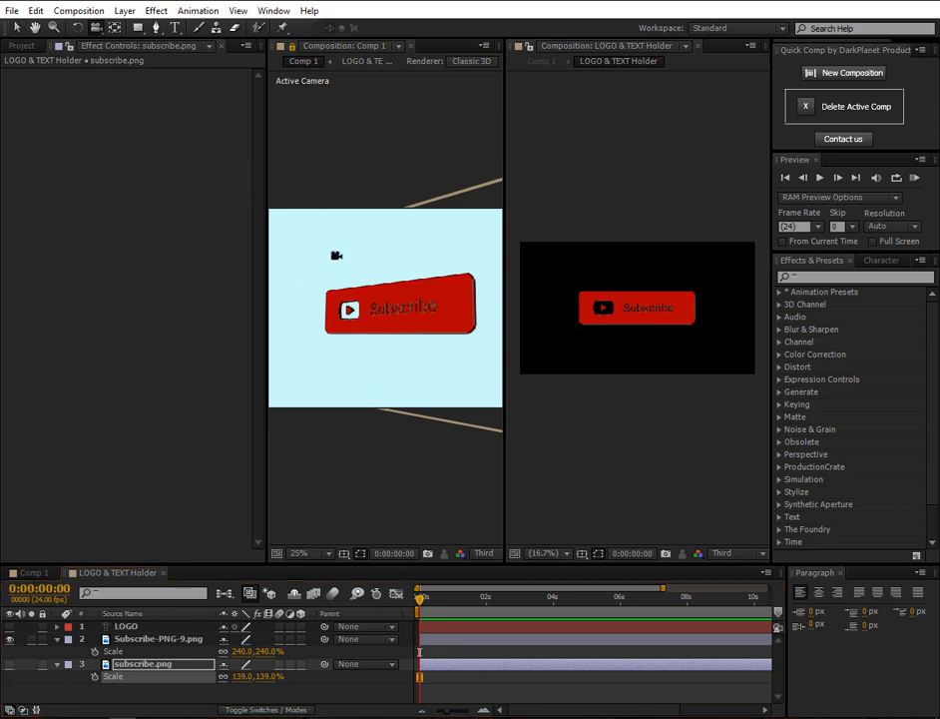
left_click_drag(339, 309, 405, 313)
Hide Subscribe-PNG-9.png, show the LOGO text layer instead, and orbit the camera around its 3D version
left_click(10, 638)
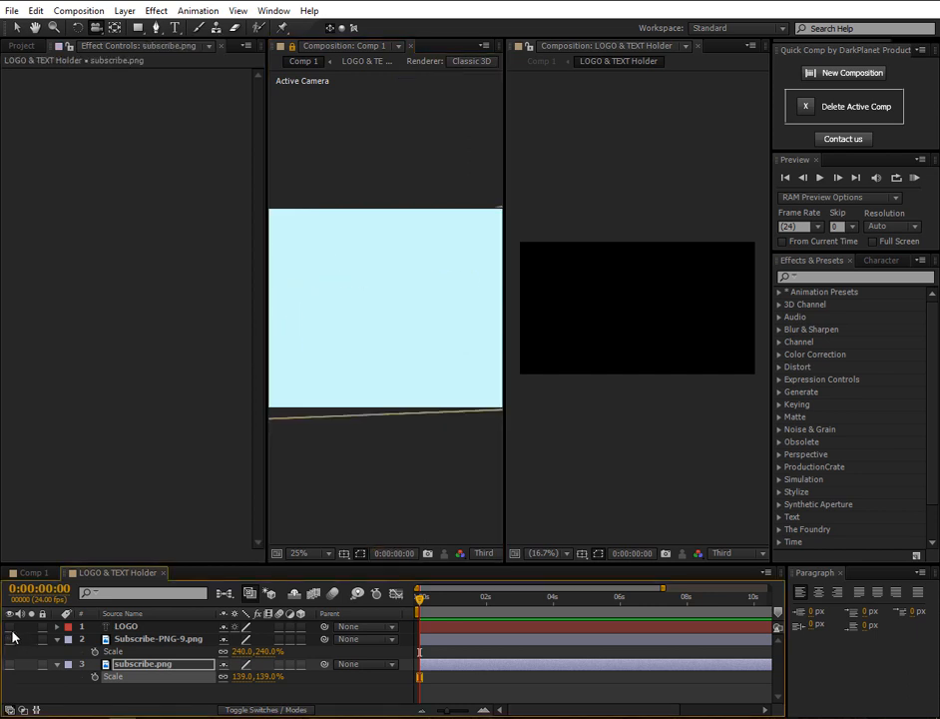
left_click(10, 627)
left_click_drag(395, 335, 407, 354)
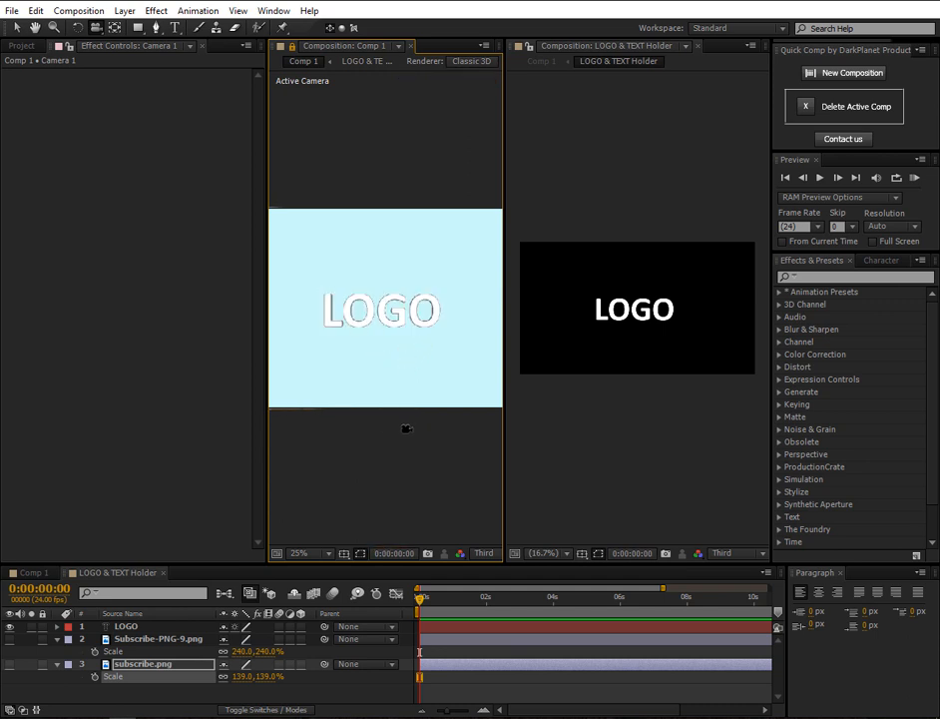
Close the extra LOGO & TEXT Holder viewer, narrow the effect controls area, and reset the transform of Camera 1
left_click(696, 46)
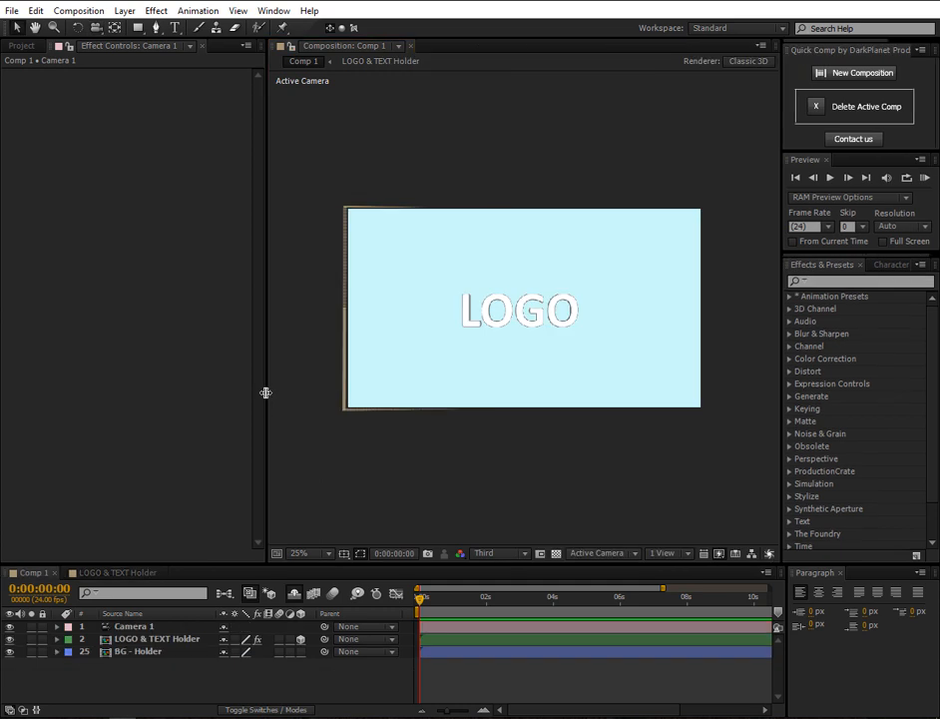
left_click_drag(254, 396, 218, 399)
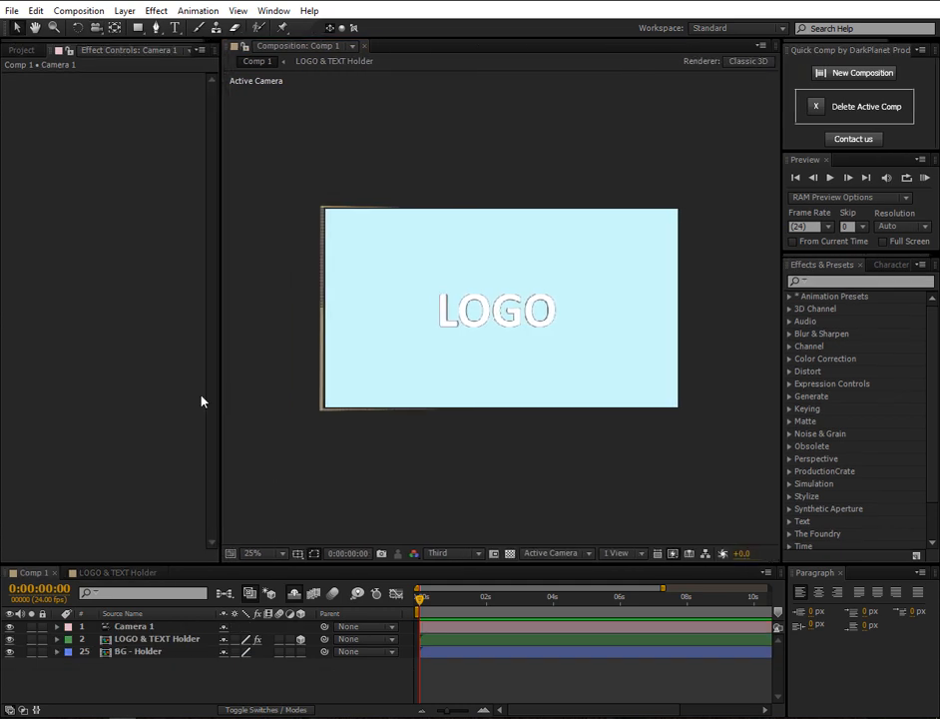
left_click(133, 626)
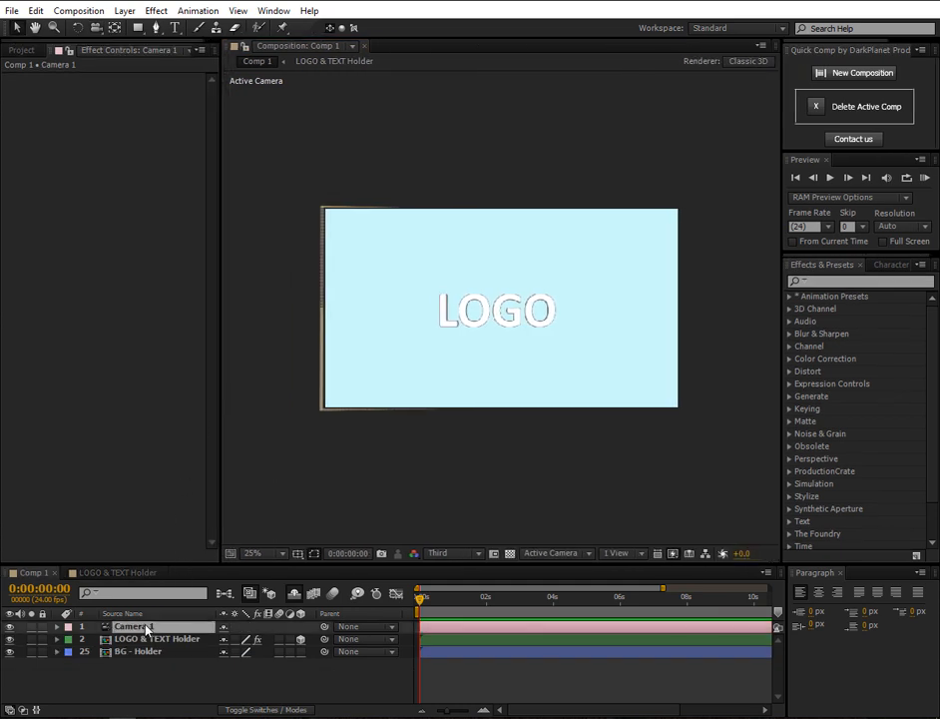
left_click(56, 627)
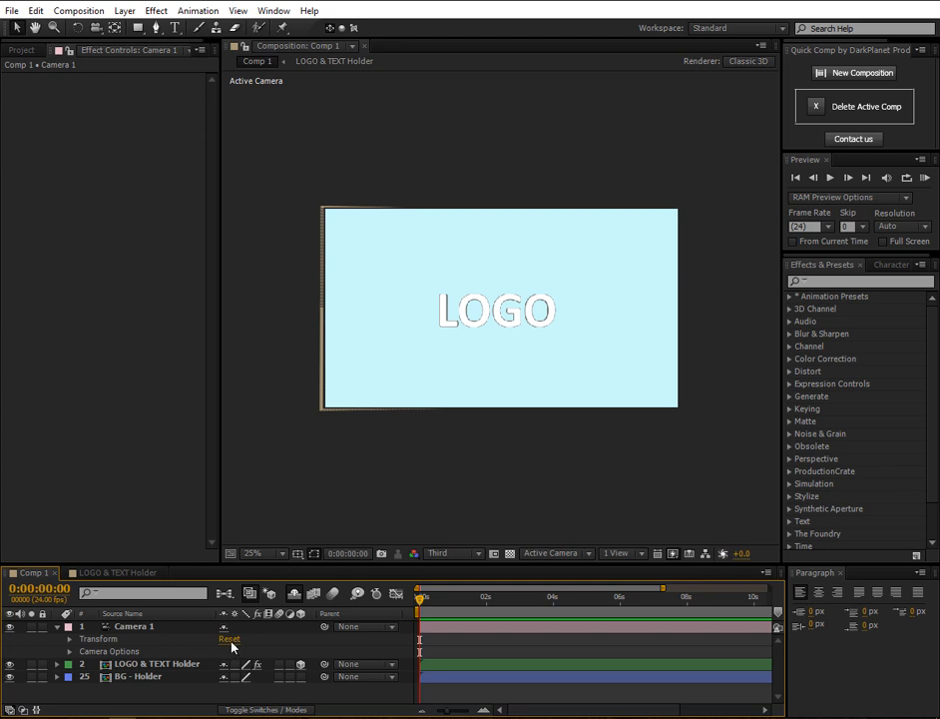
In the LOGO & TEXT Holder comp, show Subscribe-PNG-9.png and hide the LOGO text, then return to Comp 1
left_click(111, 573)
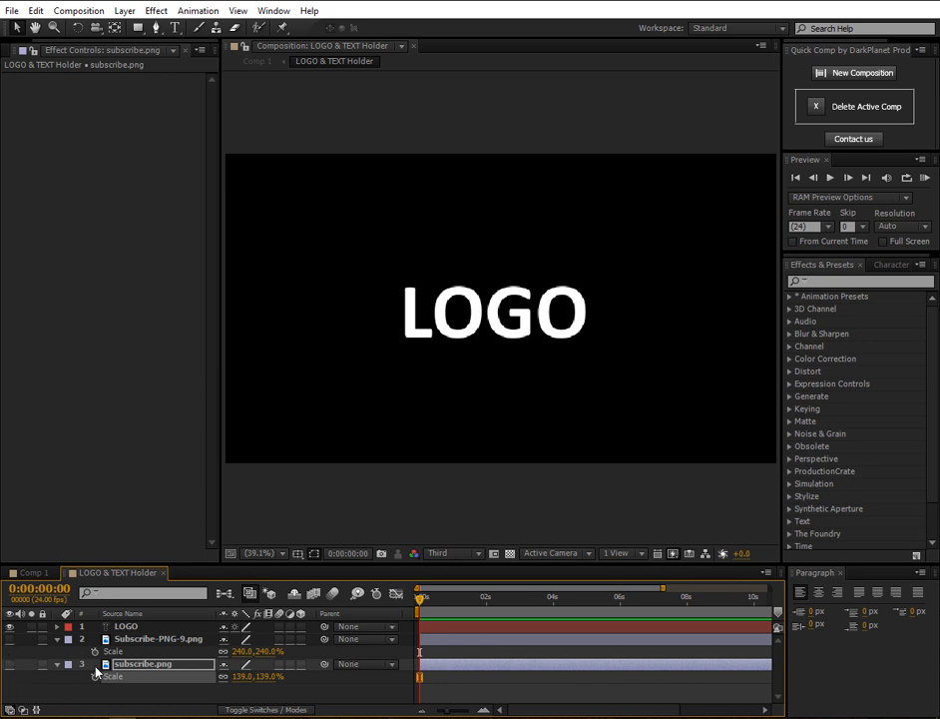
left_click(10, 638)
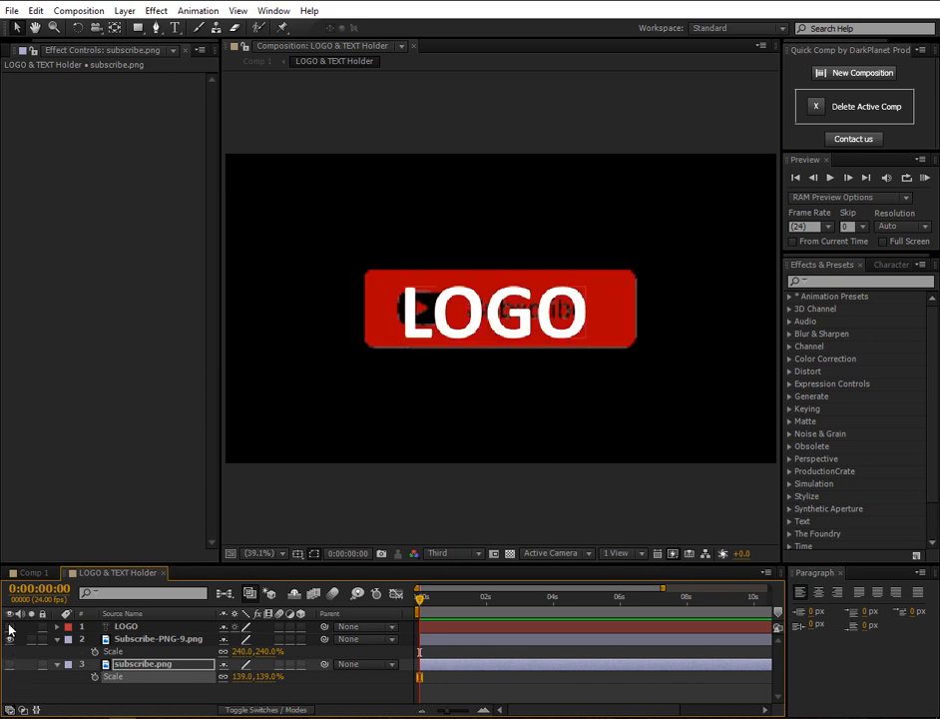
left_click(10, 626)
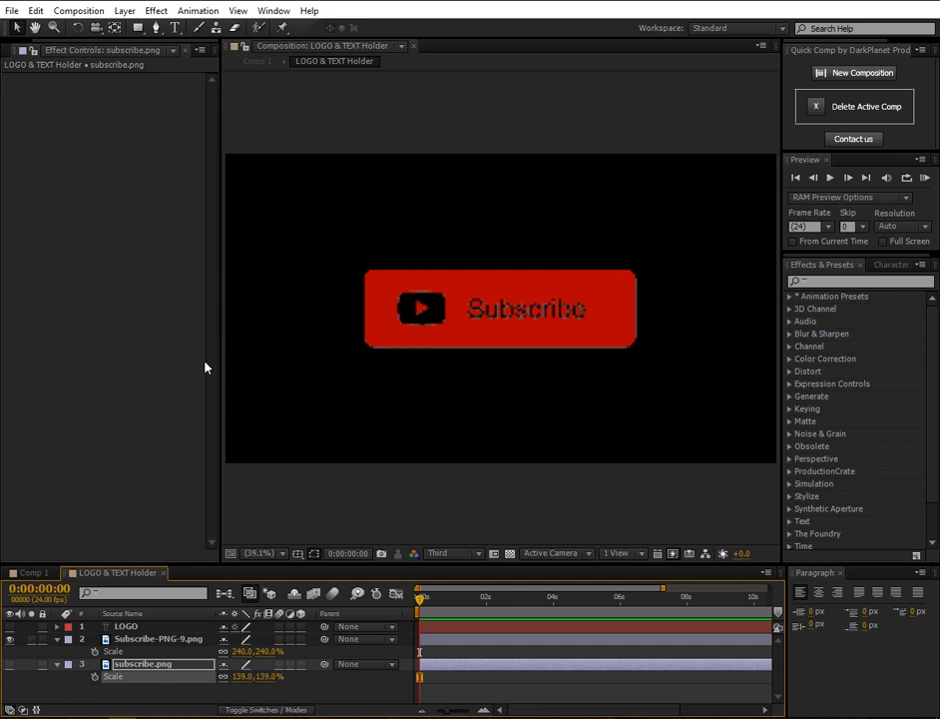
left_click(38, 572)
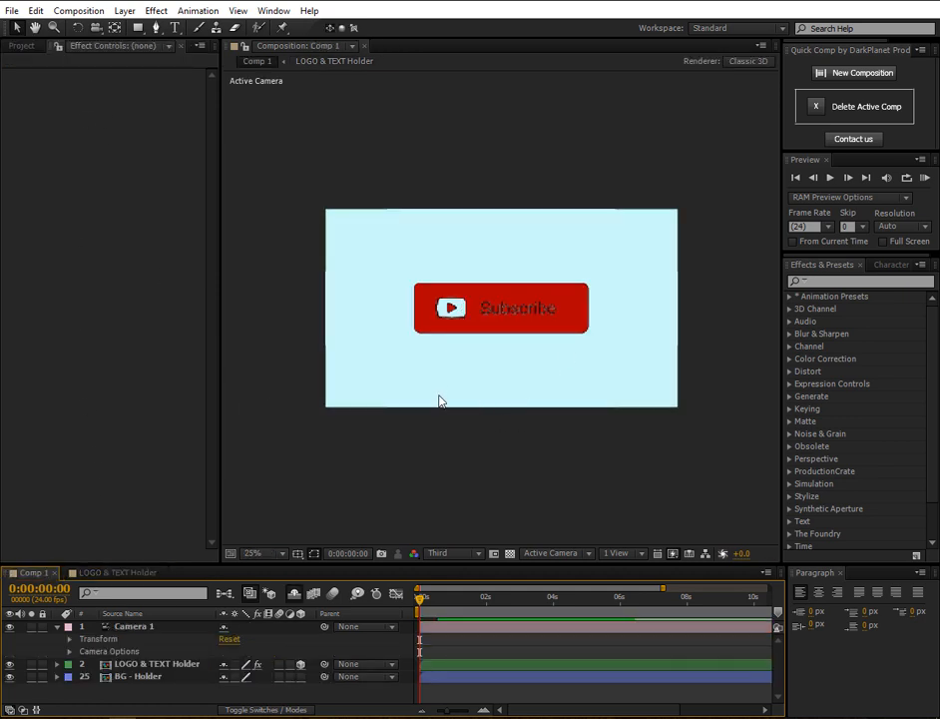
Reopen the LOGO & TEXT Holder comp and import logo_dark.png into the project
left_click(120, 572)
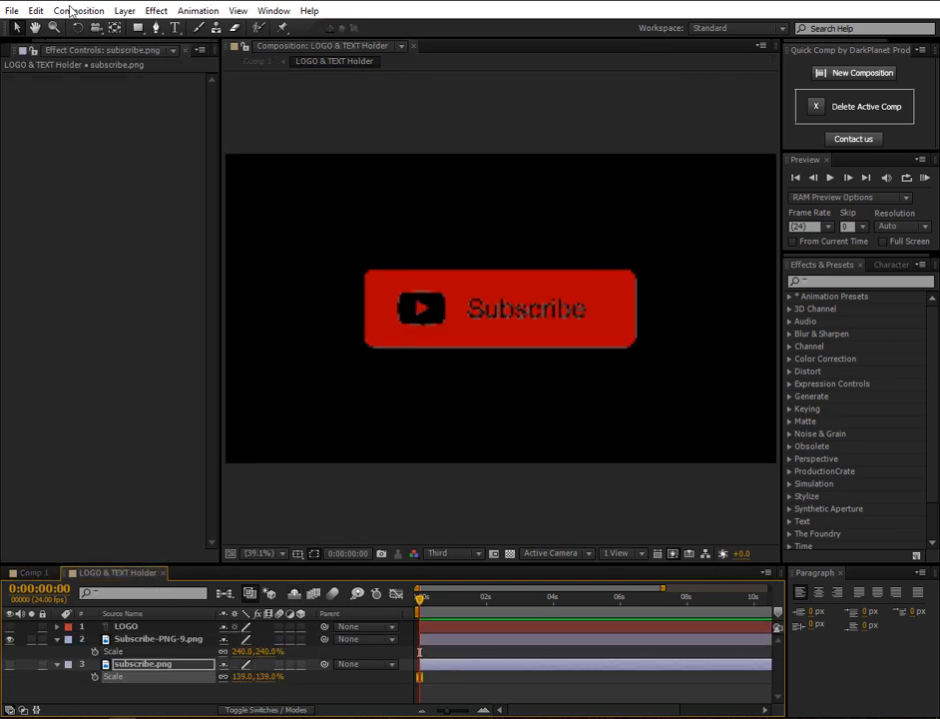
left_click(14, 41)
left_click(12, 49)
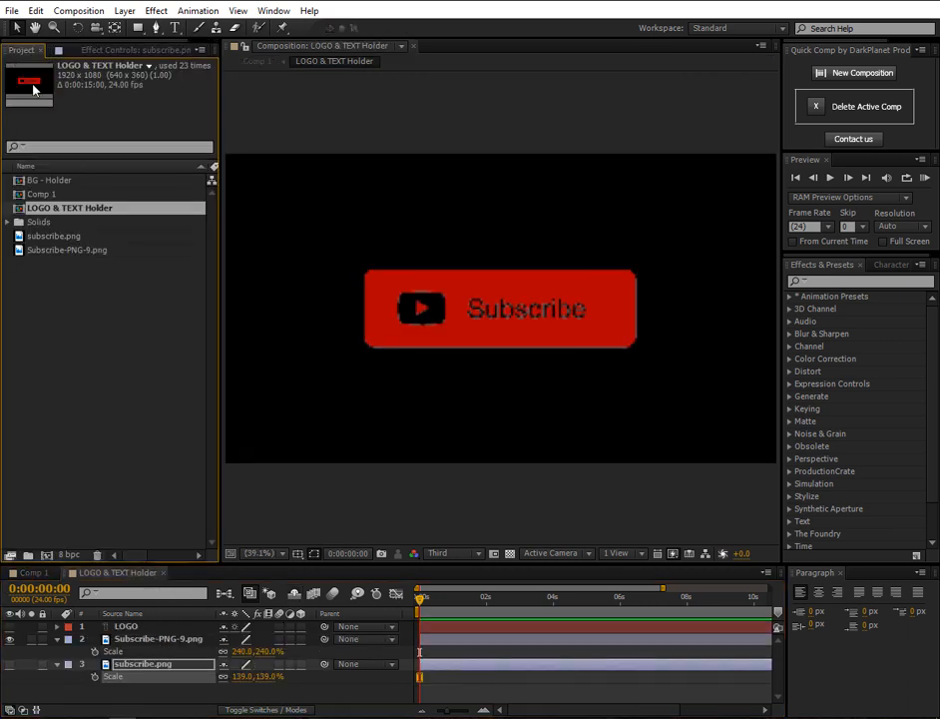
double_click(86, 362)
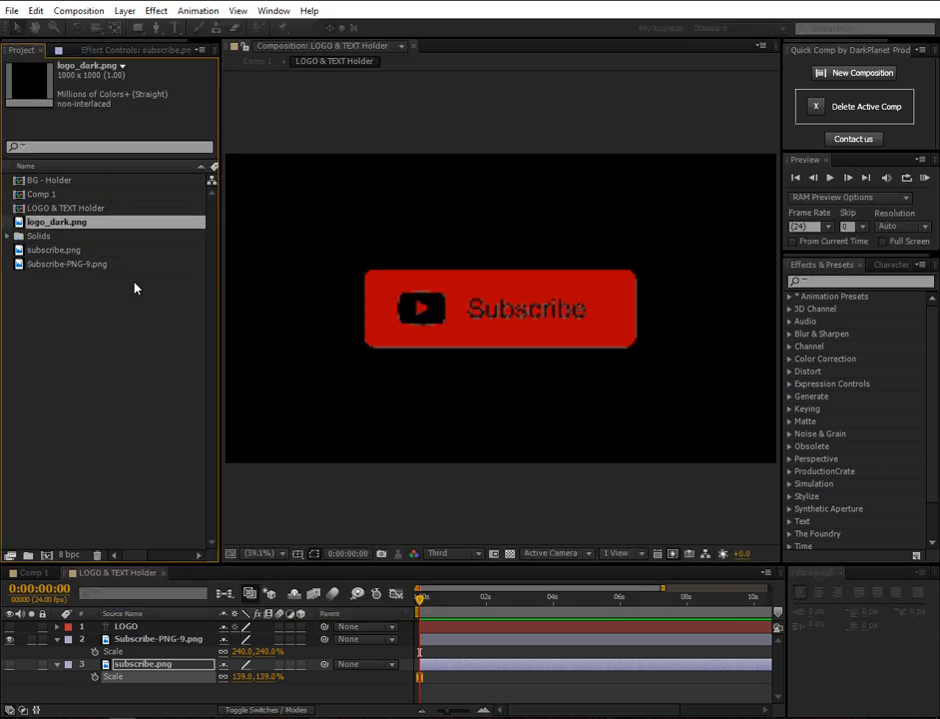
Add logo_dark.png as the lowest layer of LOGO & TEXT Holder, hide Subscribe-PNG-9.png, and return to Comp 1
left_click_drag(55, 227, 187, 694)
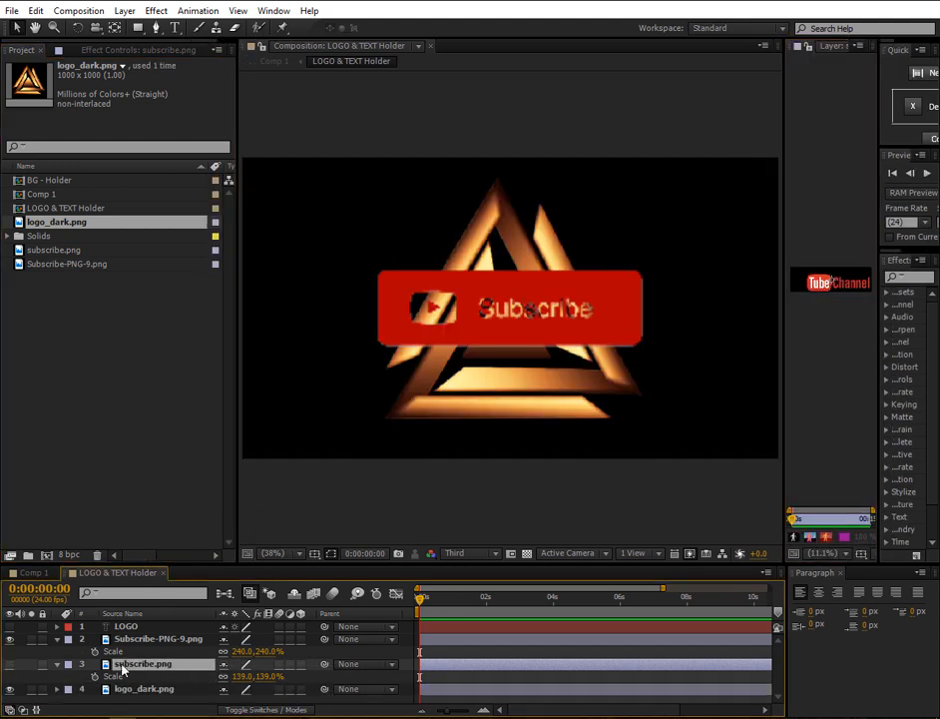
left_click(11, 640)
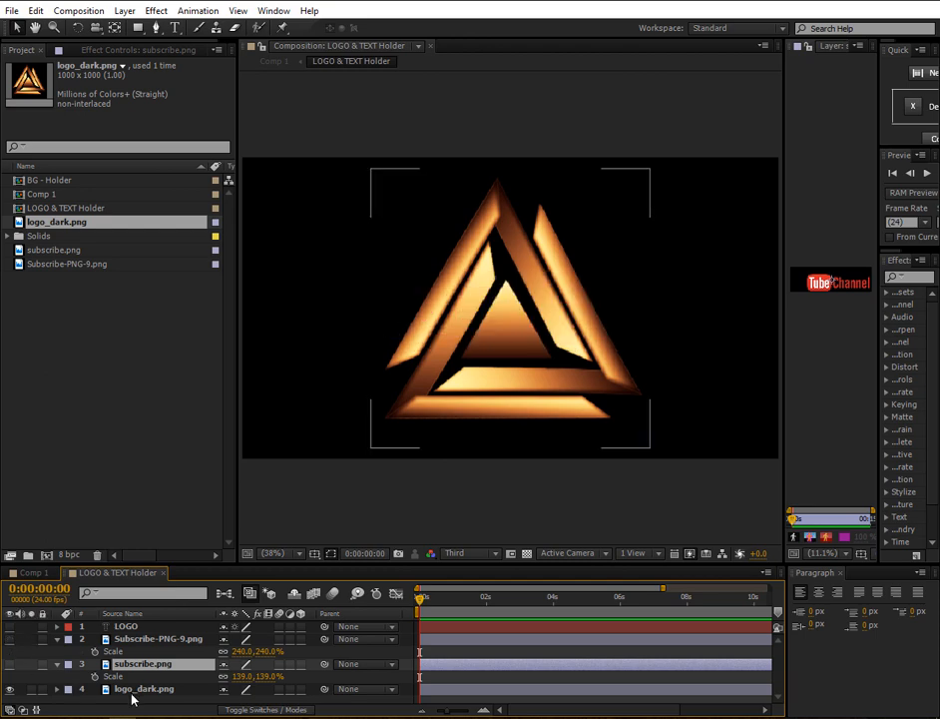
left_click(33, 572)
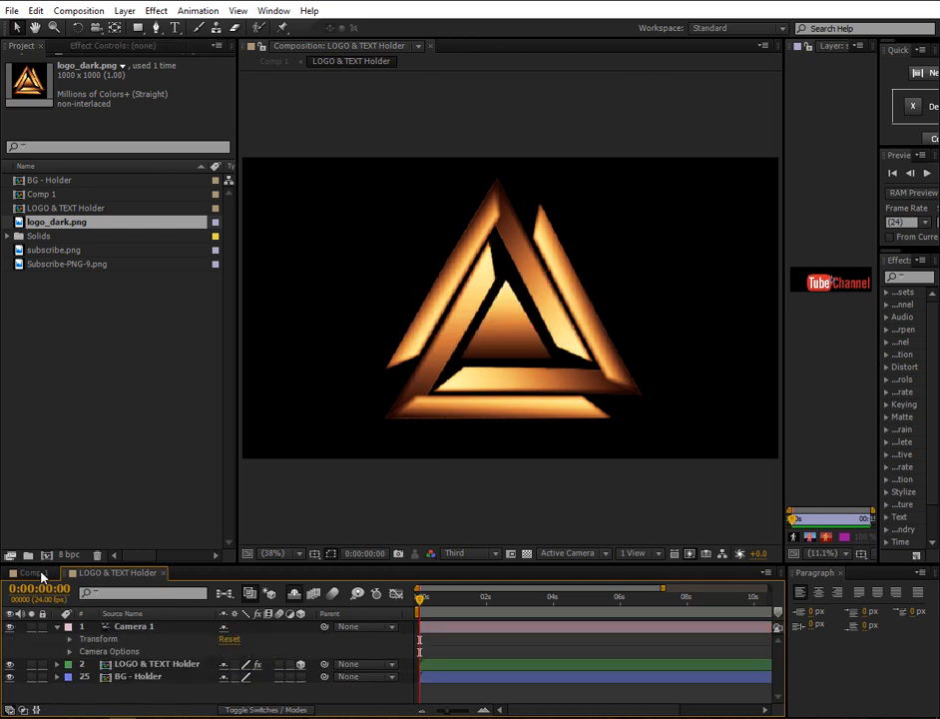
Duplicate the third layer, LOGO & TEXT Holder, eight more times among the temporarily shown shy layers, and collapse Camera 1
left_click(156, 669)
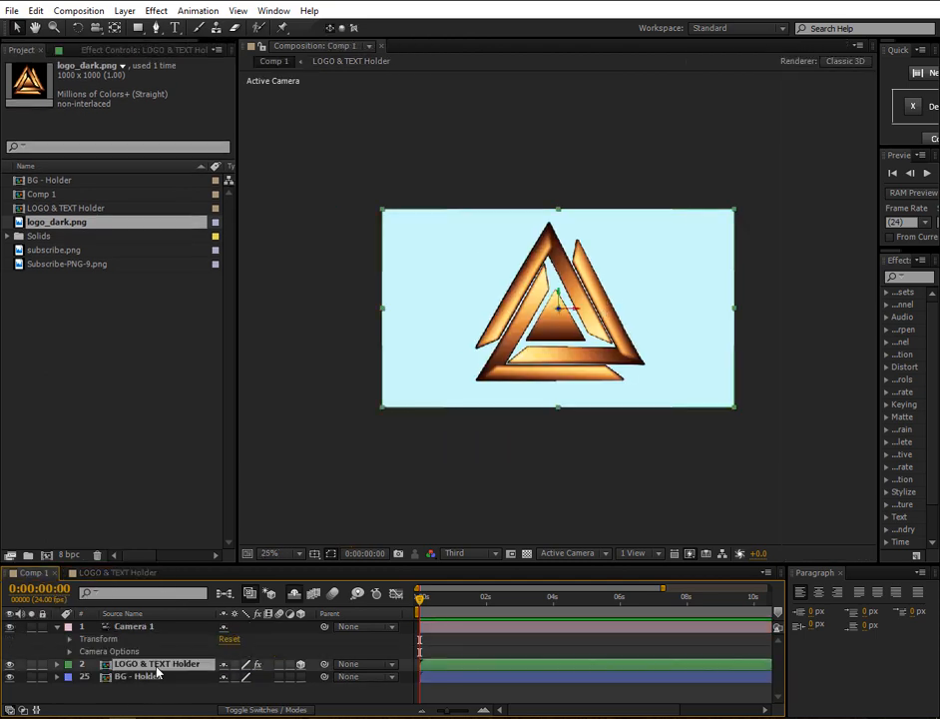
left_click(293, 595)
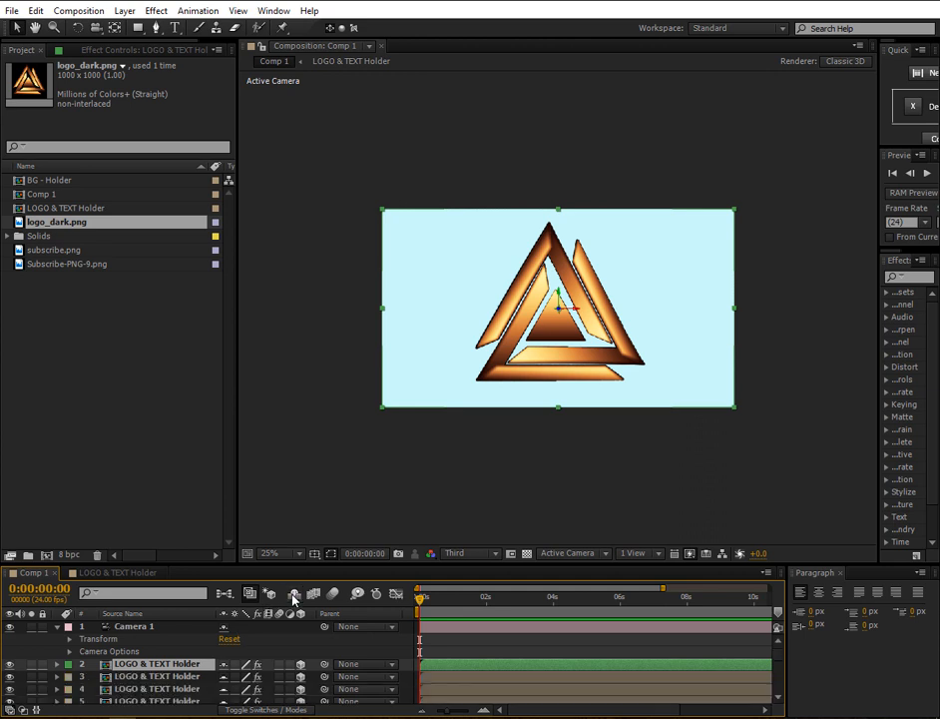
left_click(166, 679)
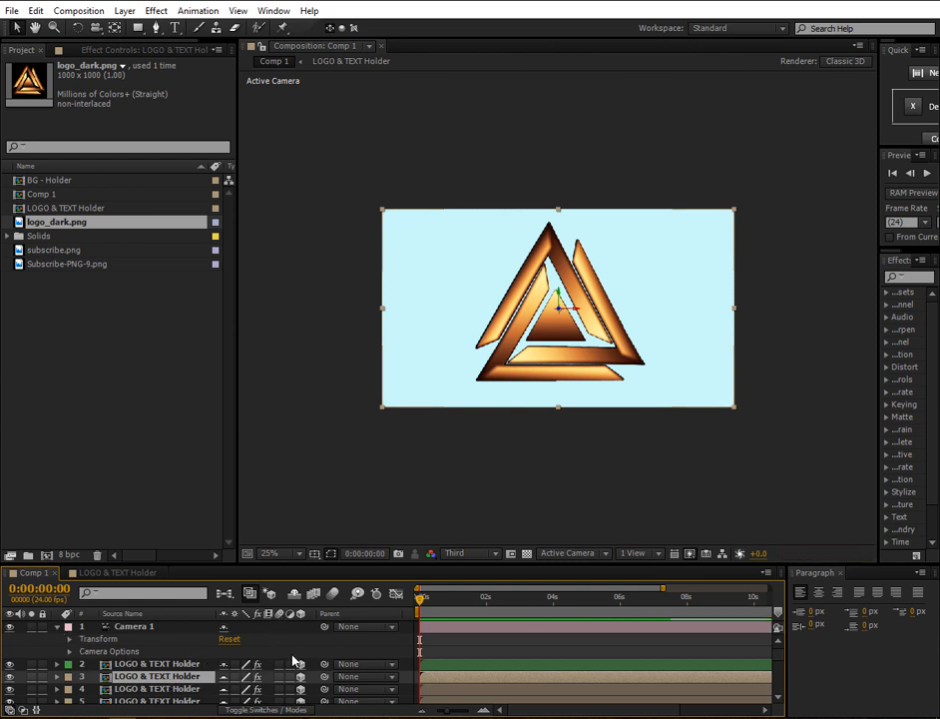
left_click(295, 595)
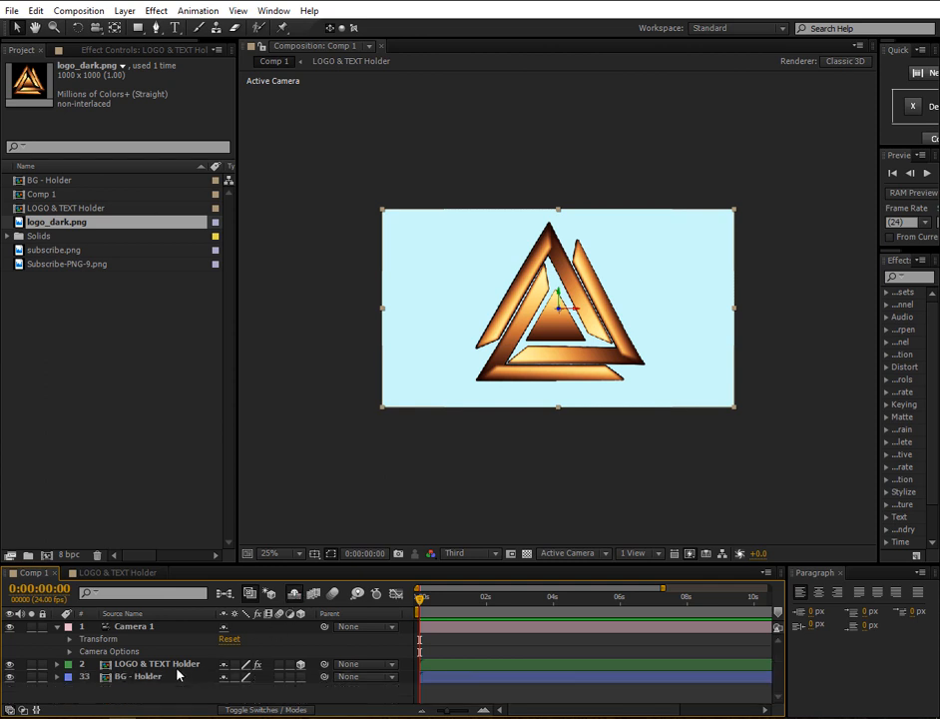
left_click(175, 699)
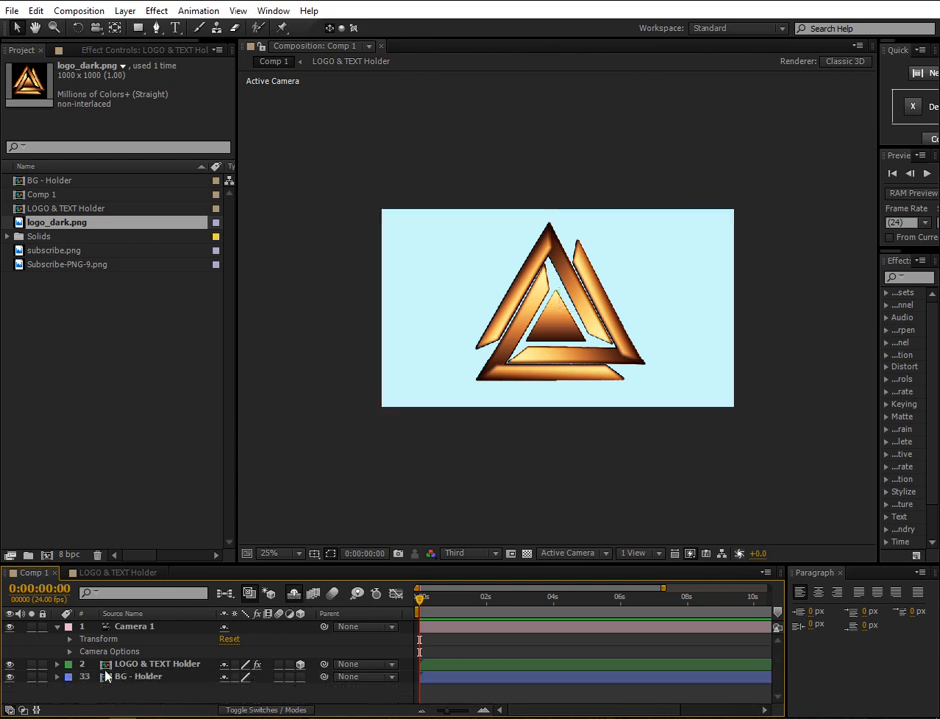
left_click(56, 627)
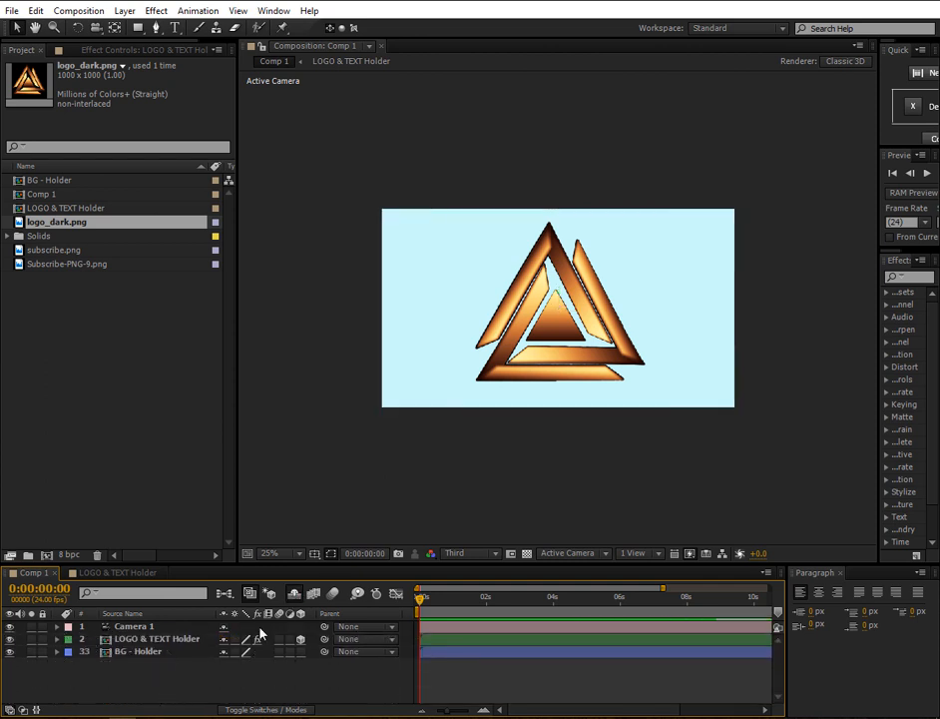
Orbit Camera 1 to view the thicker extruded logo from the side, and reset the camera's transform
left_click(147, 627)
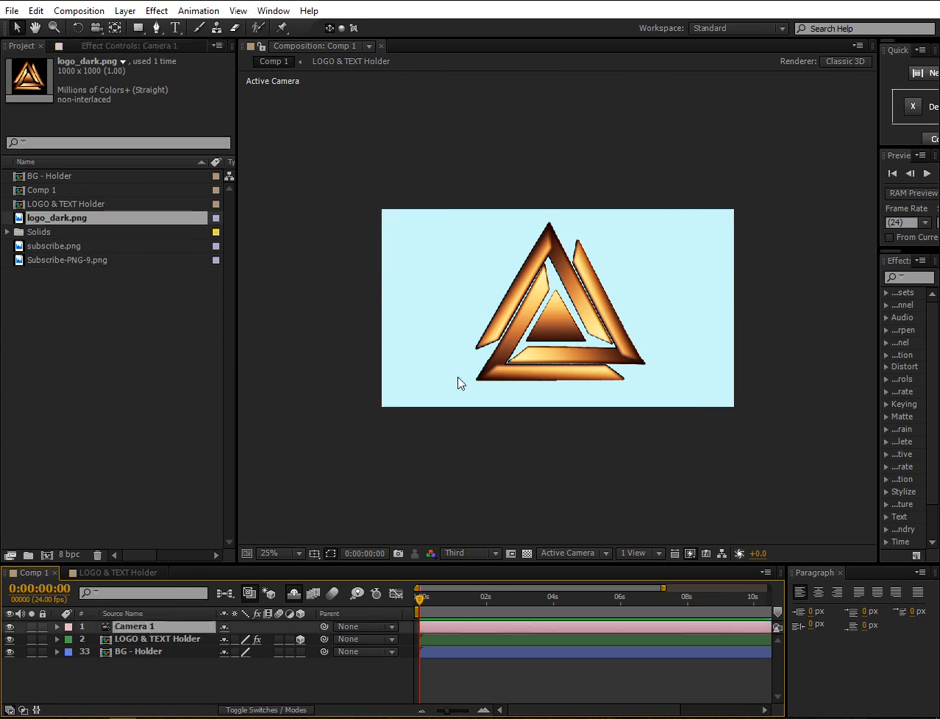
left_click(96, 28)
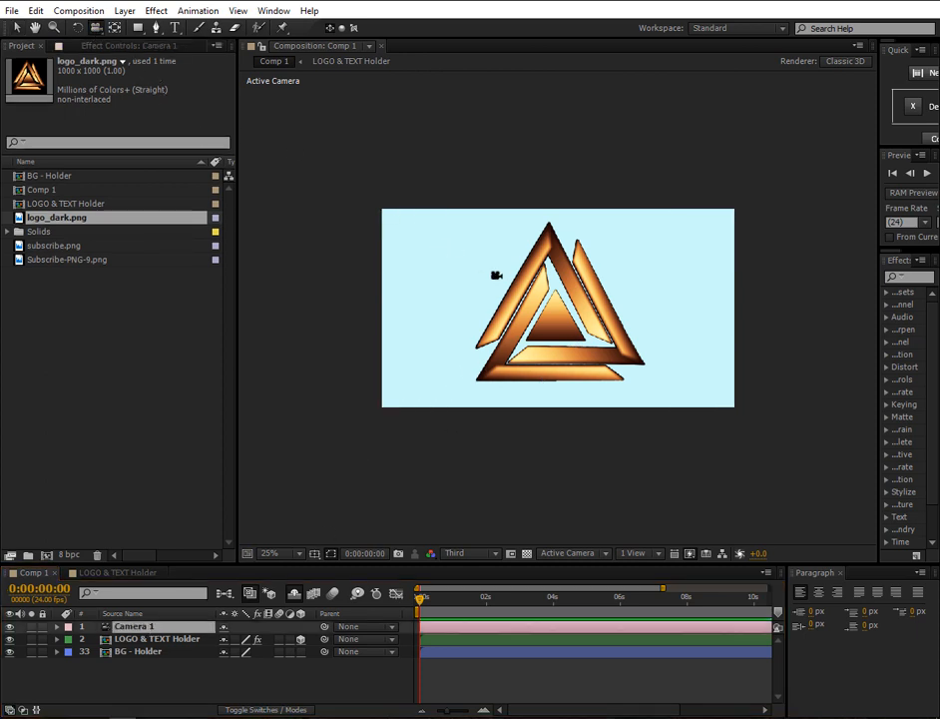
left_click_drag(484, 279, 544, 315)
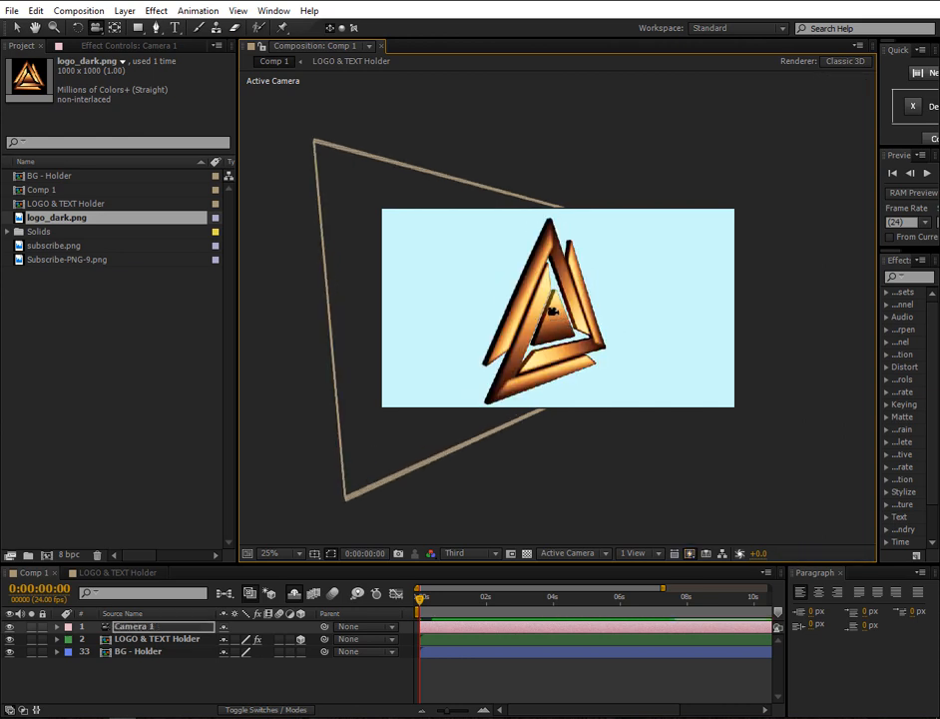
left_click(57, 627)
left_click(70, 640)
scroll(77, 644, "down", 1)
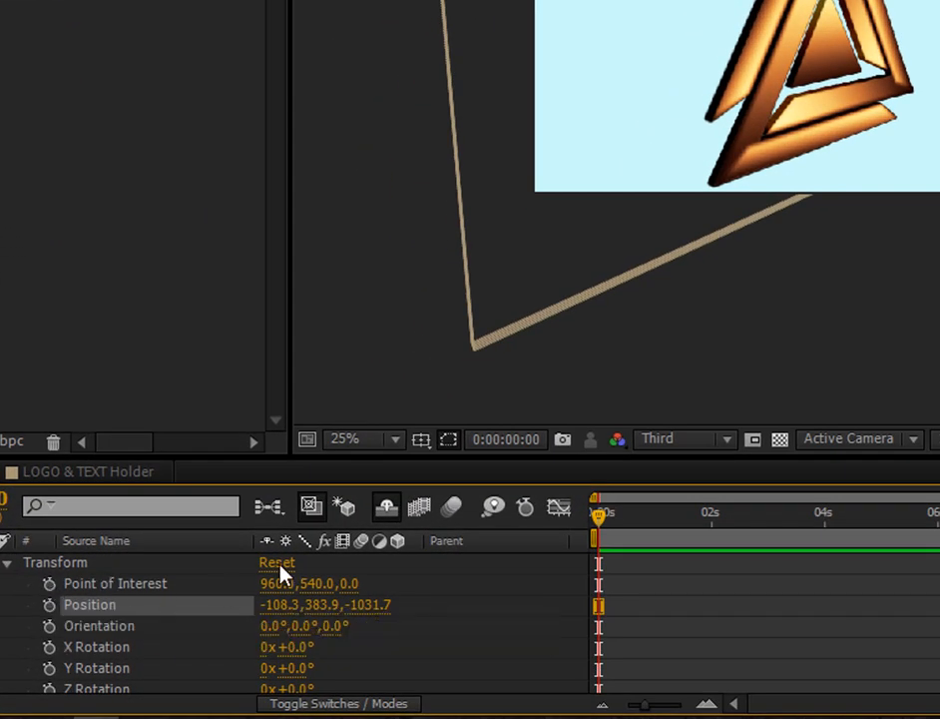
left_click(279, 566)
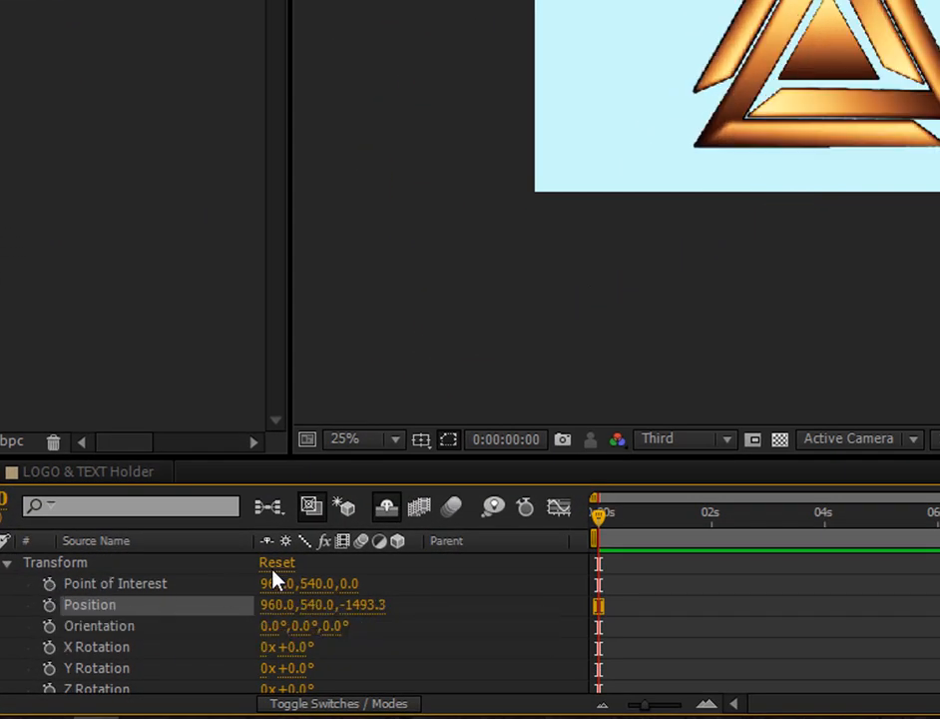
Keyframe Camera 1's Point of Interest and Position, and move both keyframes to just before 7 s
left_click(49, 586)
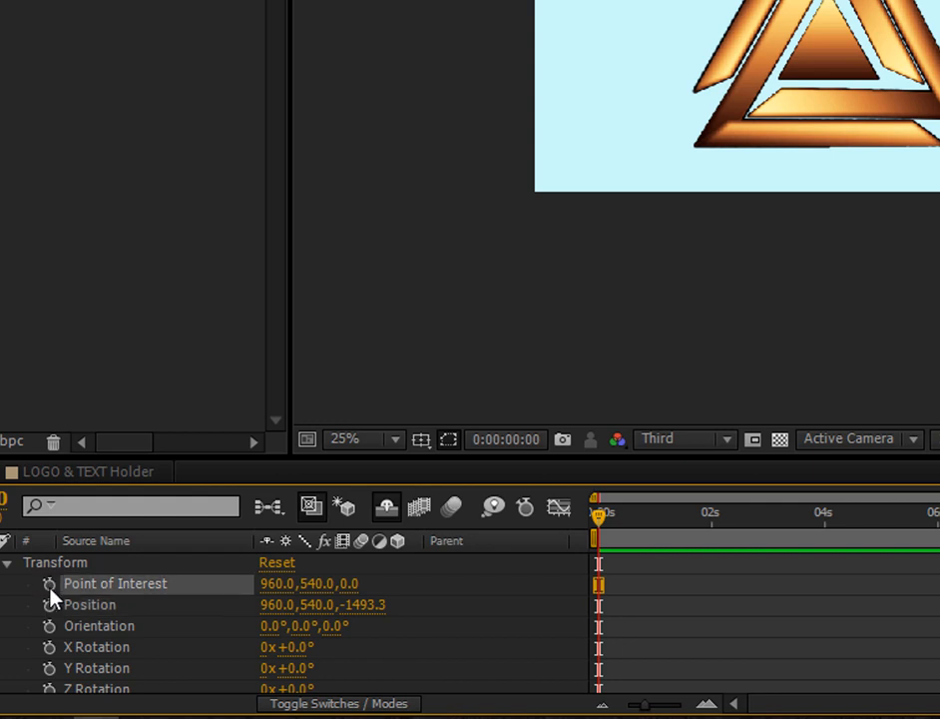
left_click(49, 585)
left_click(49, 605)
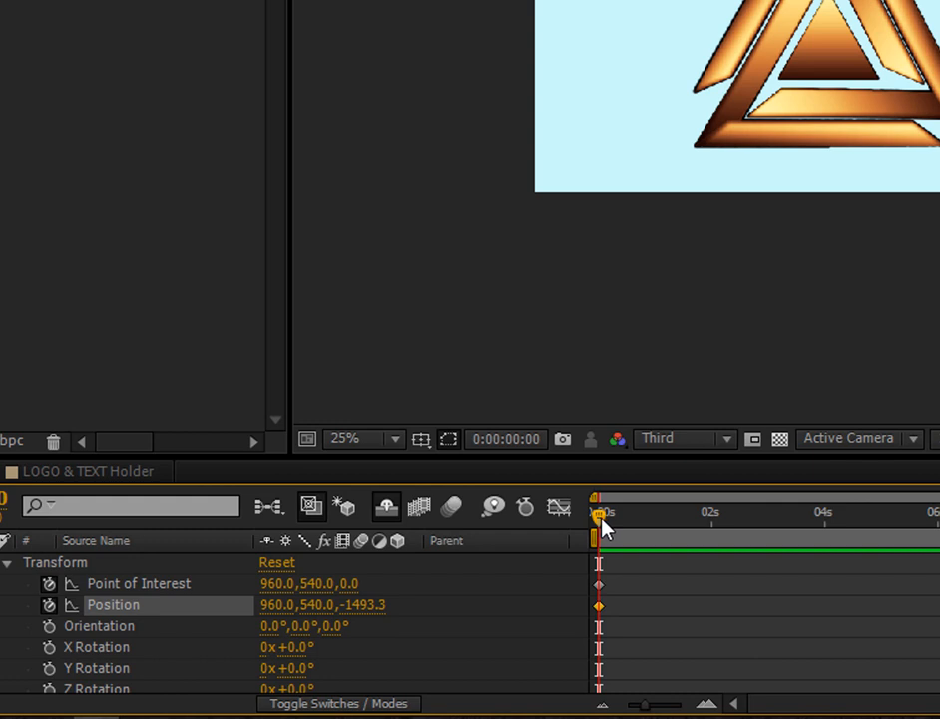
left_click_drag(610, 576, 939, 582)
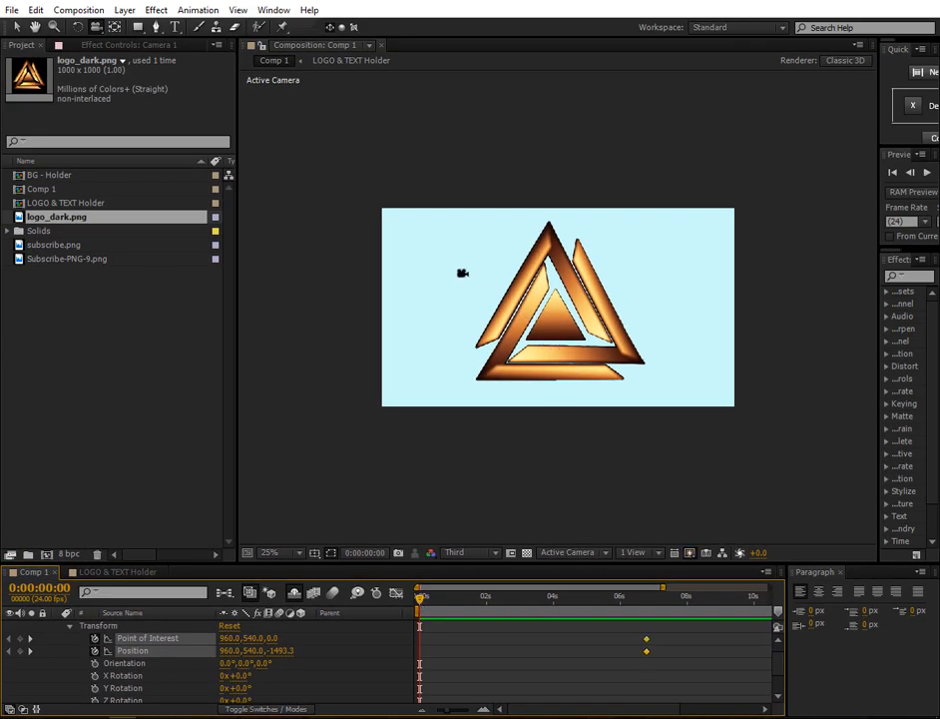
At 0:00:00:00, pull Camera 1 far back and orbit it around the logo, keyframing its starting Point of Interest and Position
left_click(97, 28)
left_click_drag(562, 267, 588, 445)
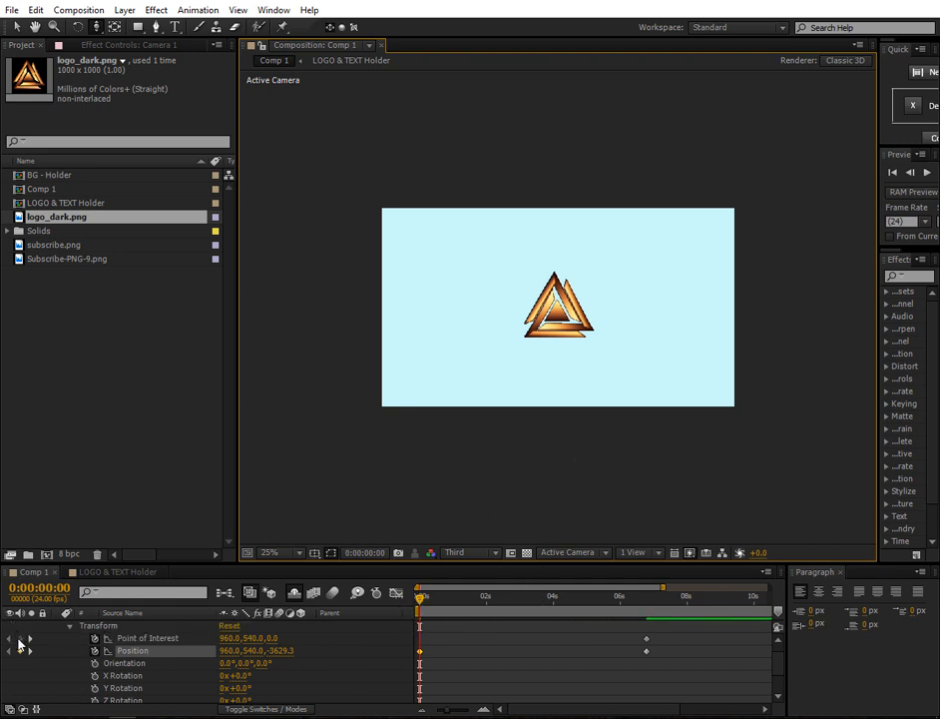
left_click_drag(419, 600, 518, 601)
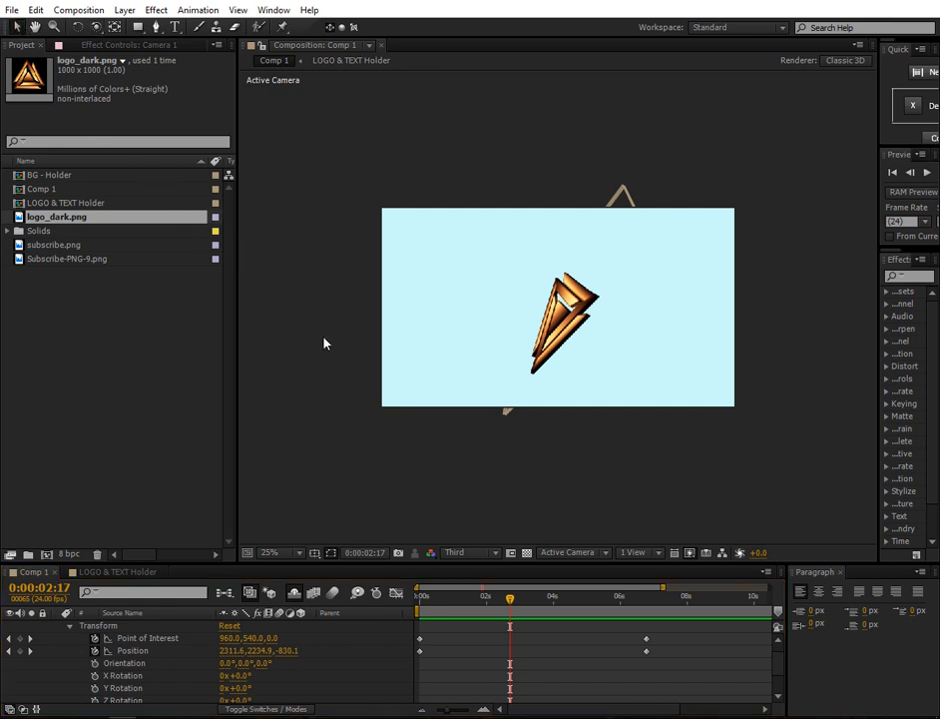
Preview the camera animation in Comp 1, with the viewer magnification set to Fit up to 100%
key("space")
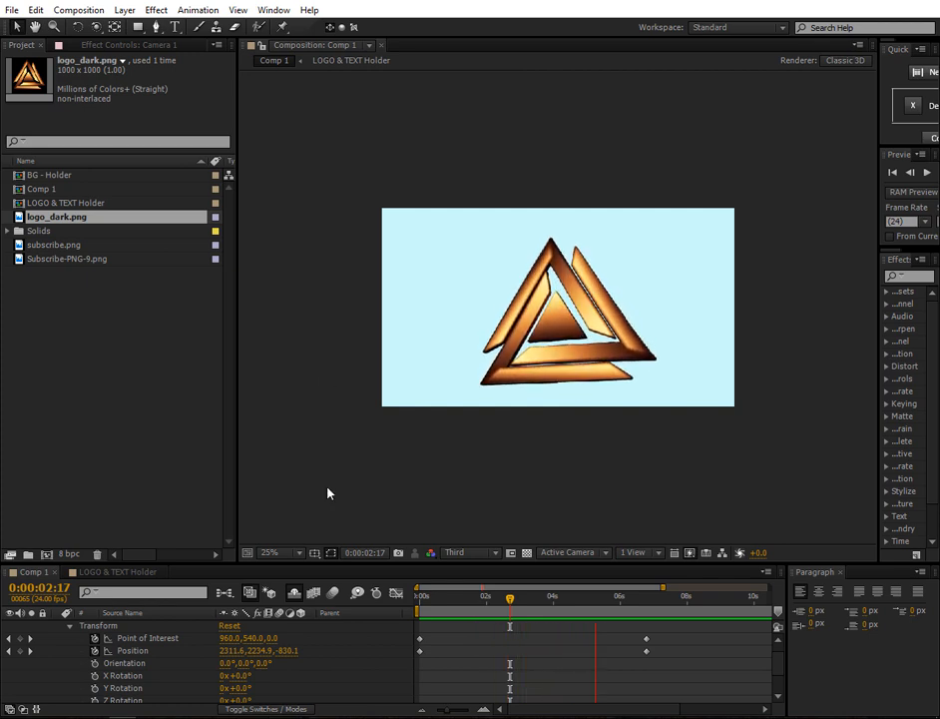
key("space")
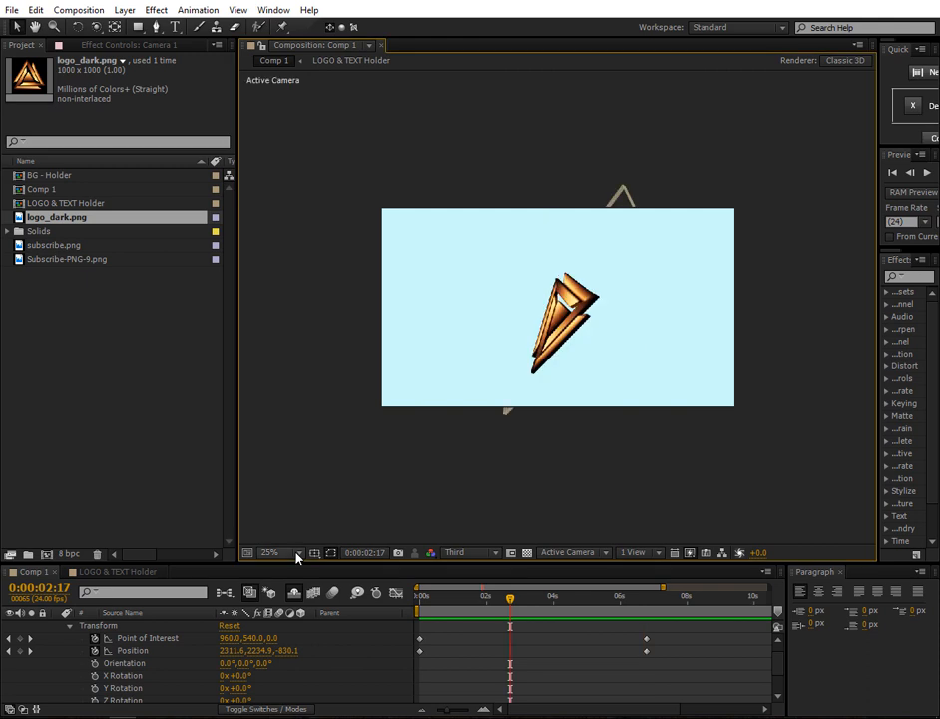
left_click(302, 554)
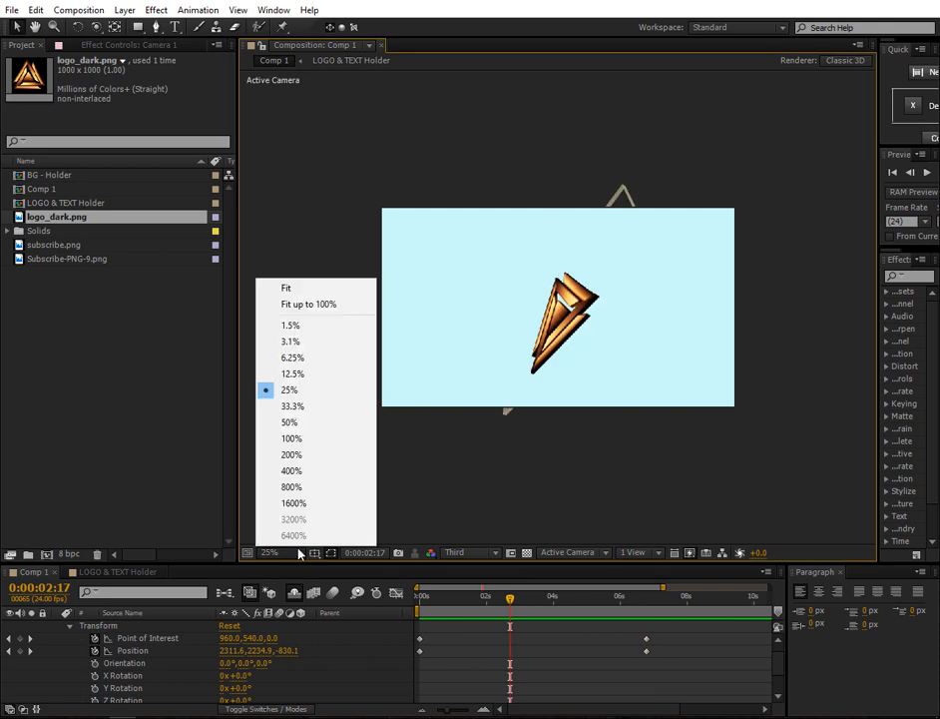
left_click(299, 306)
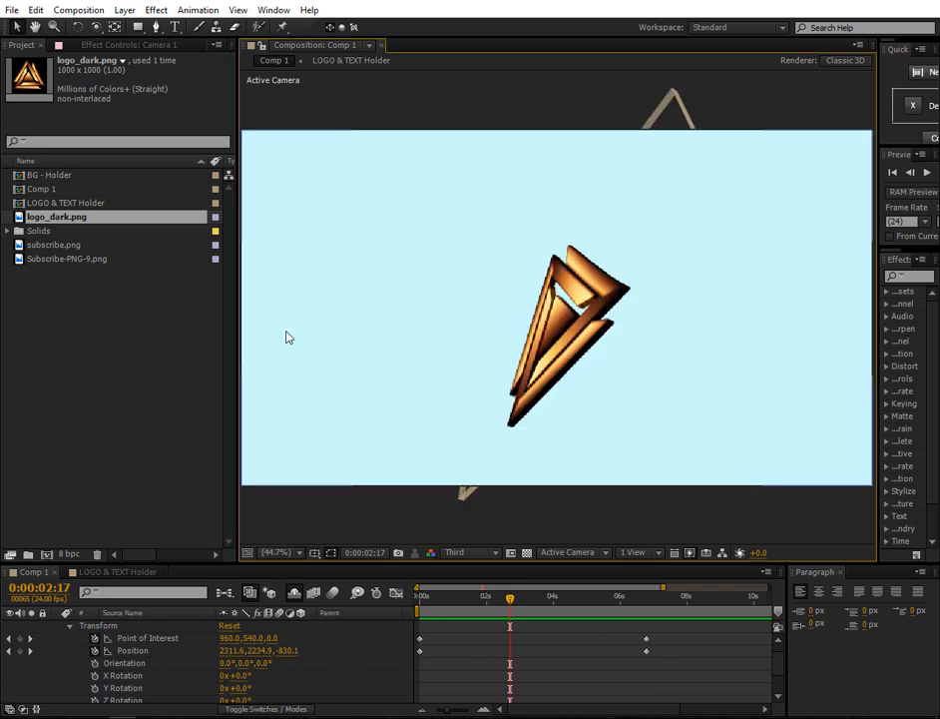
key("space")
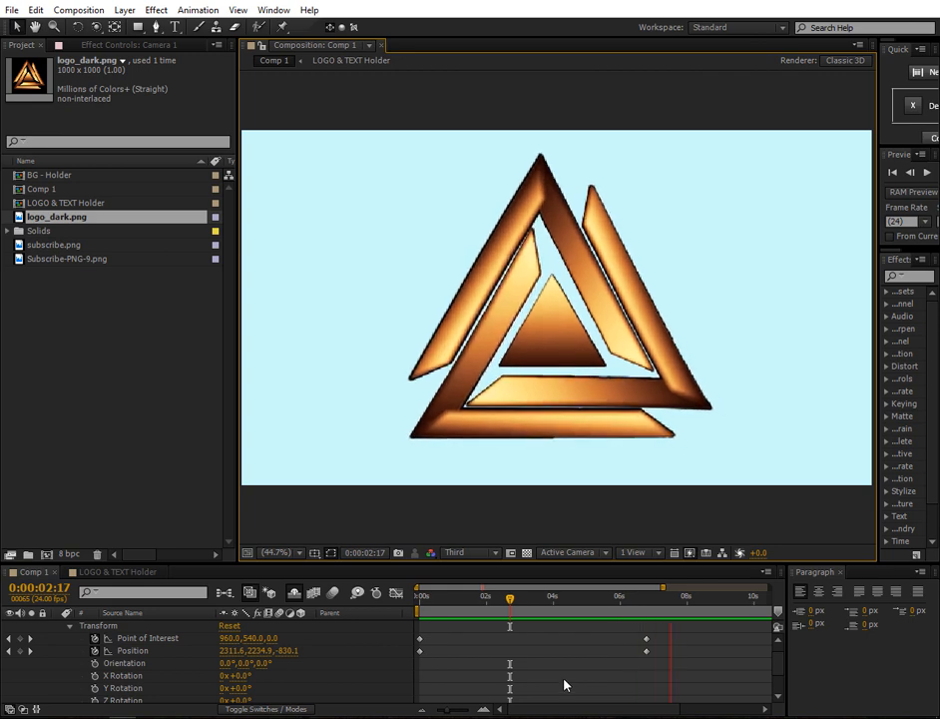
key("space")
left_click_drag(601, 599, 624, 599)
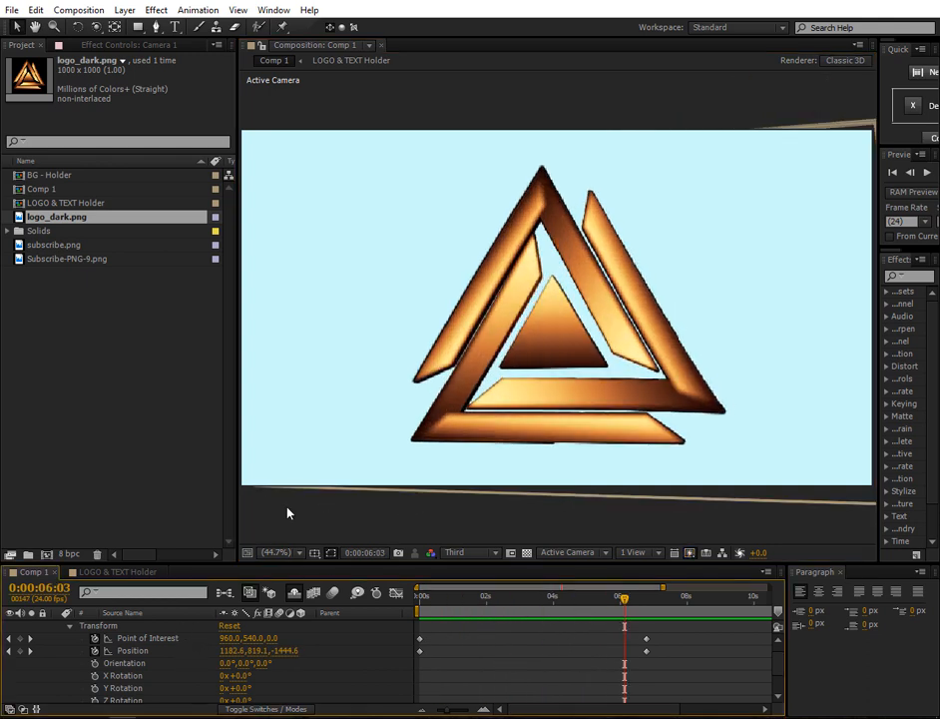
At 0:00:08:16, orbit Camera 1 to a side view at Position about -351, 584, -713, and preview the animation
left_click(710, 597)
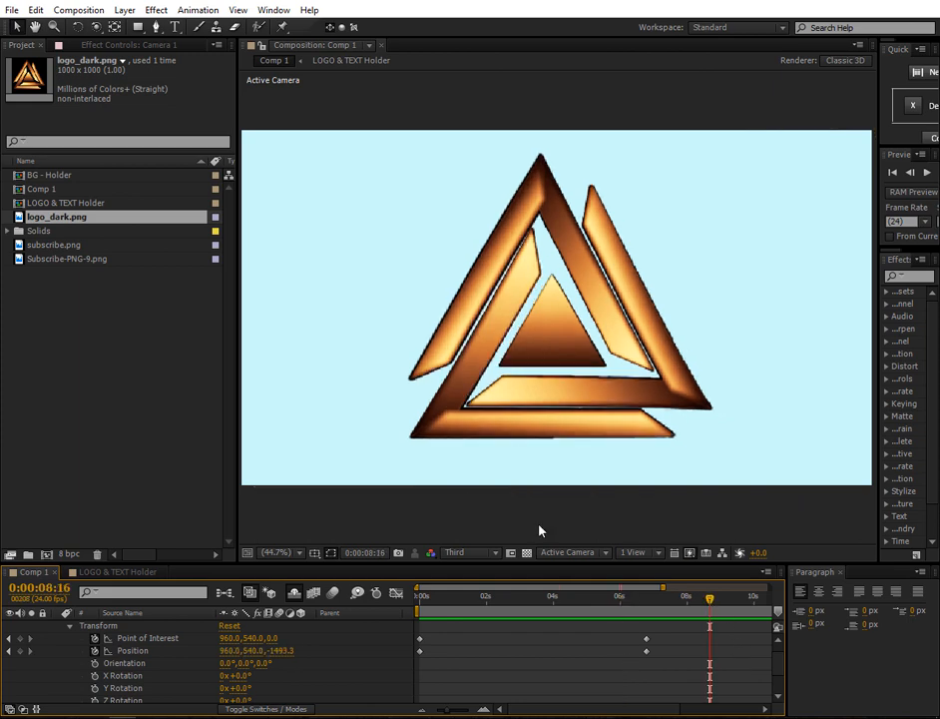
left_click(98, 29)
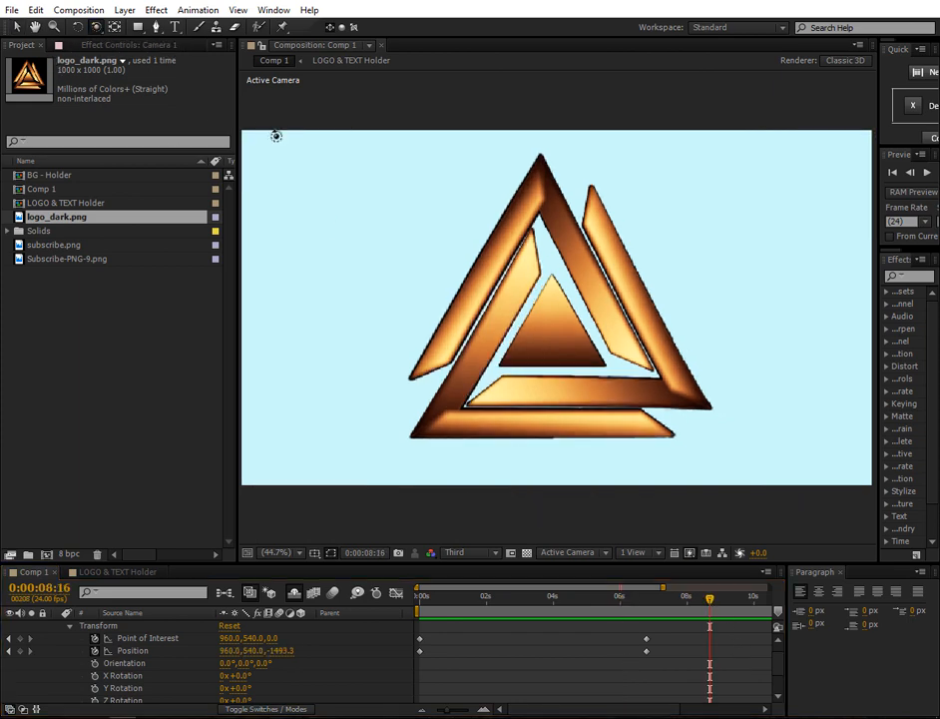
key("c")
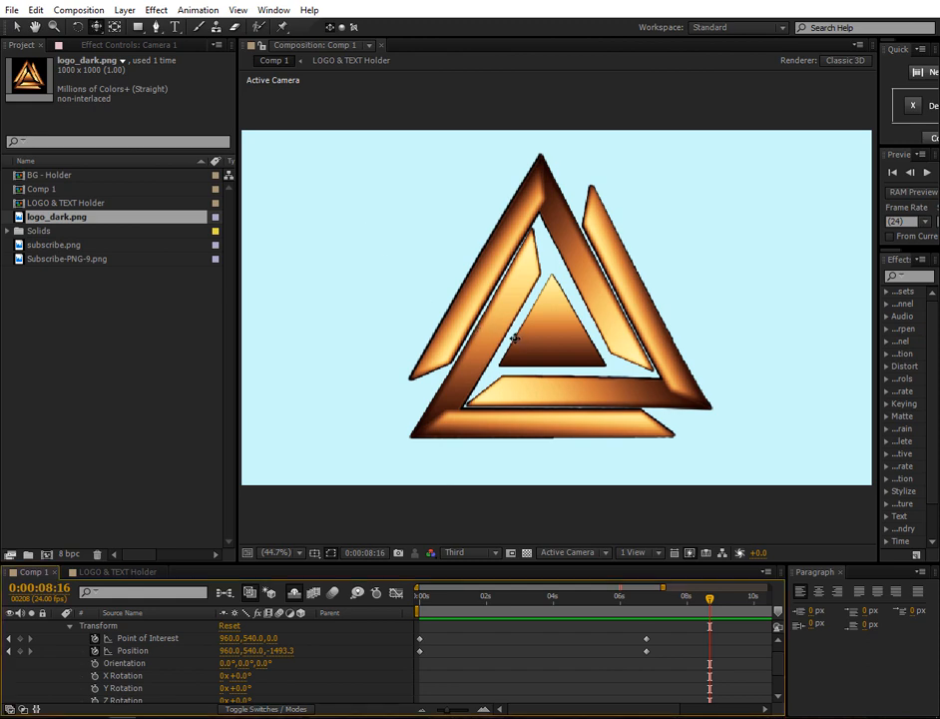
left_click_drag(511, 338, 600, 329)
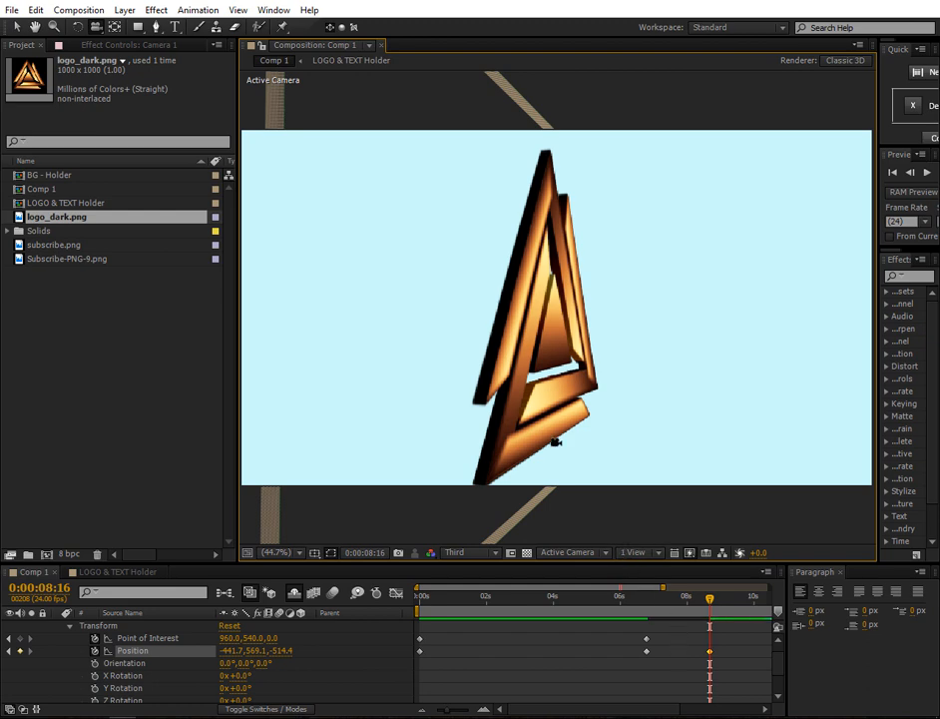
left_click_drag(515, 375, 528, 512)
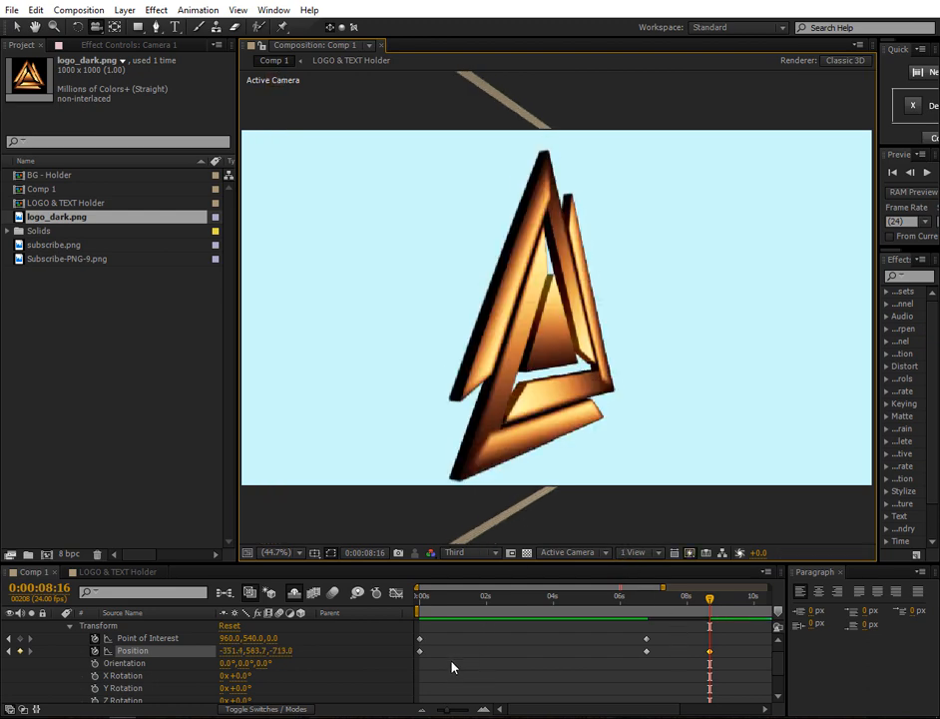
key("space")
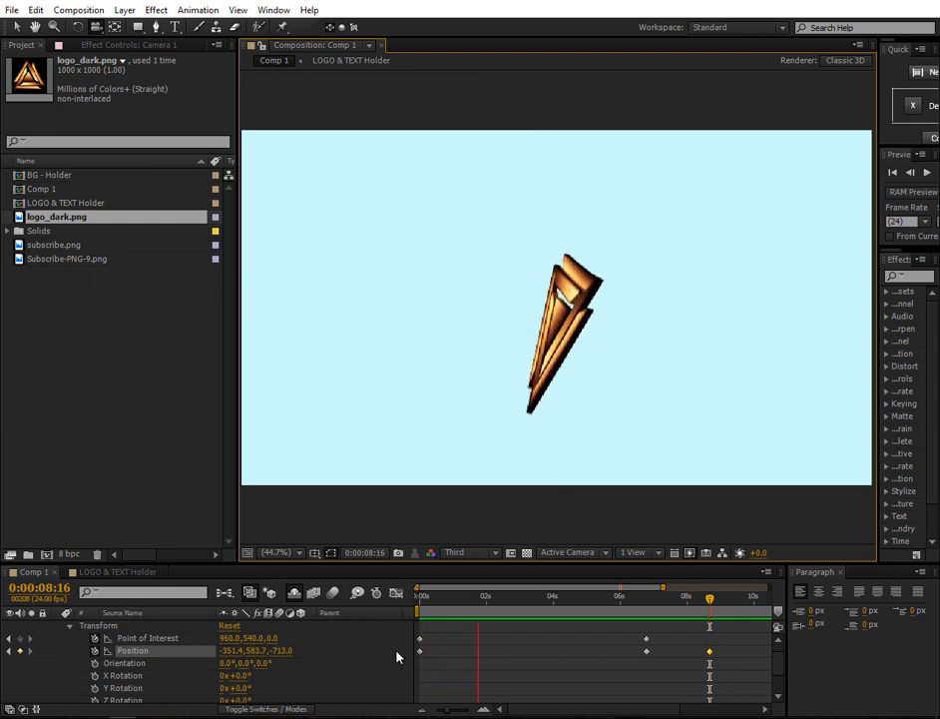